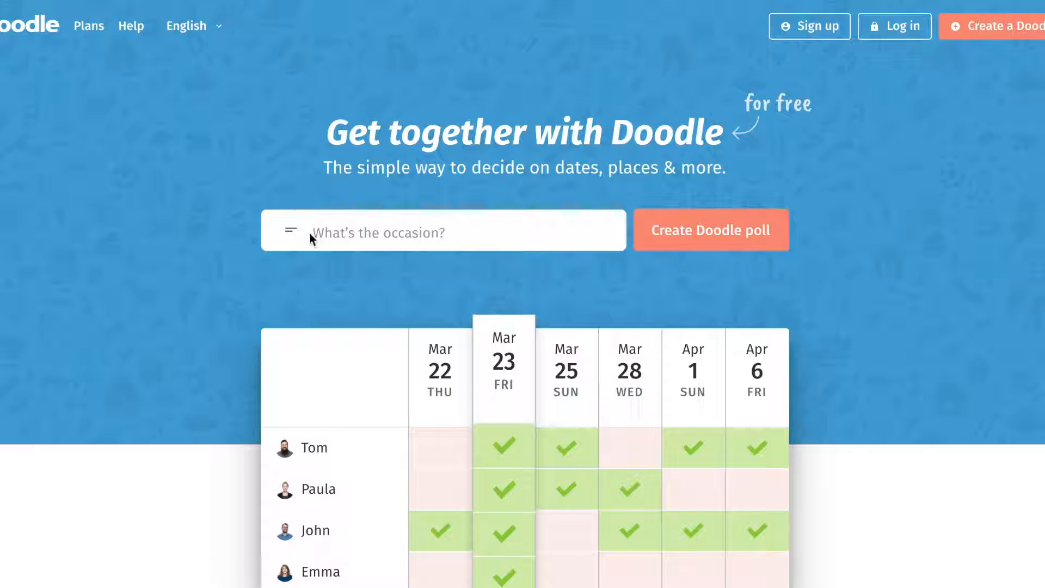
# Start a new Doodle poll titled "Christians Education Meeting".
pyautogui.click(366, 234)
pyautogui.write('Christian')
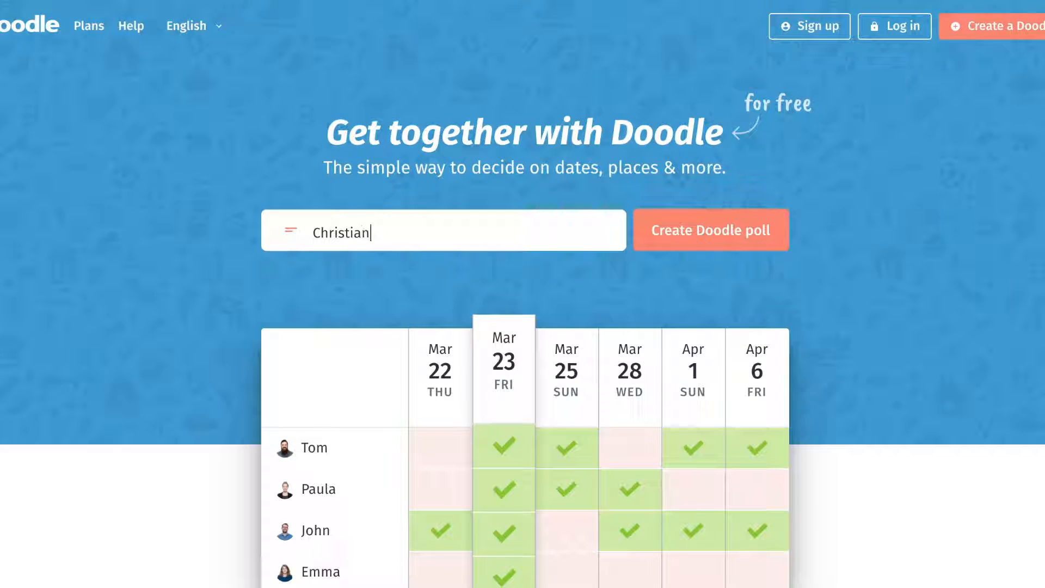
pyautogui.write('s Education Meeting')
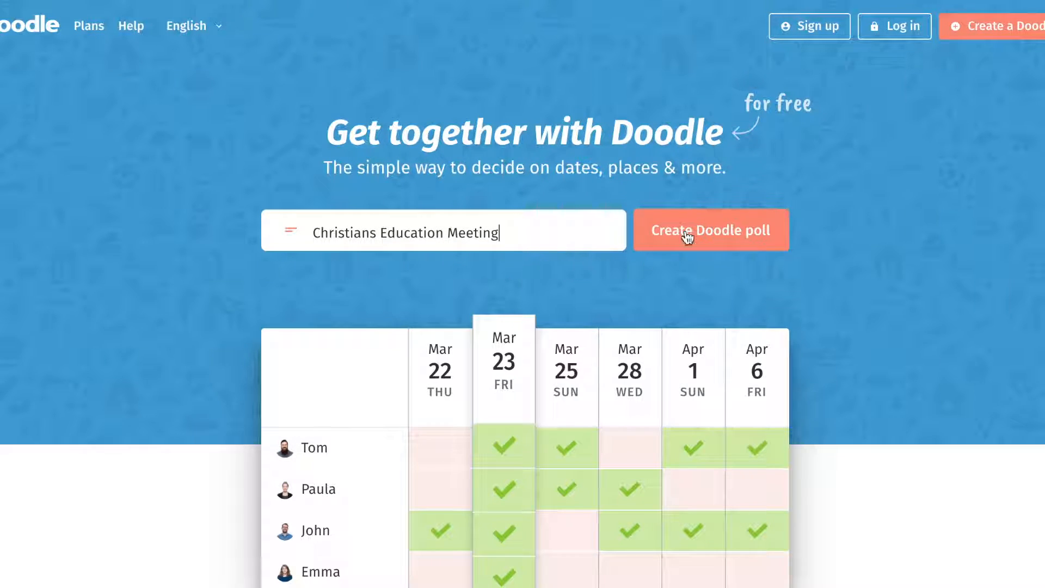
pyautogui.click(718, 243)
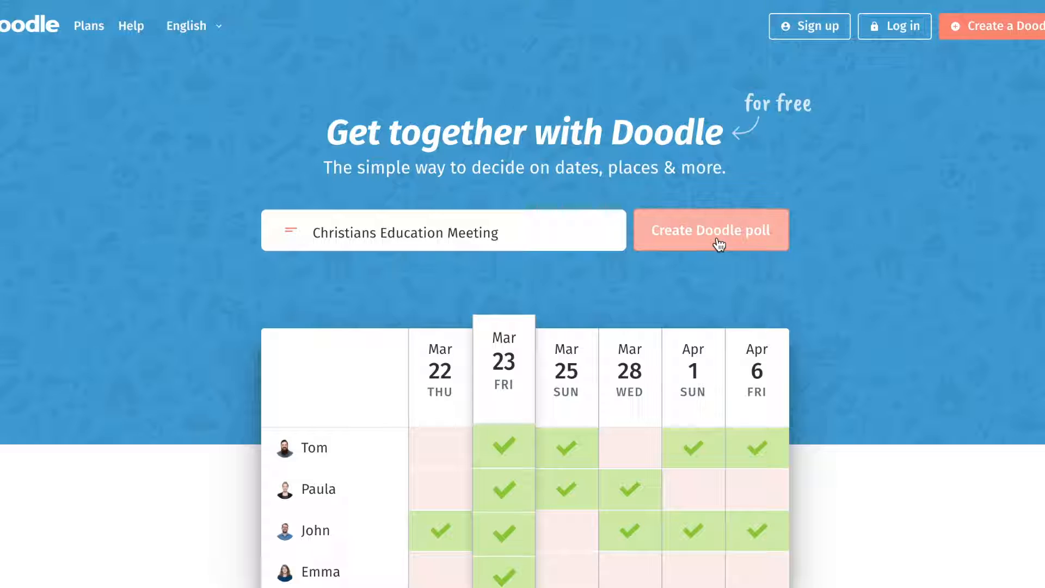
pyautogui.click(719, 243)
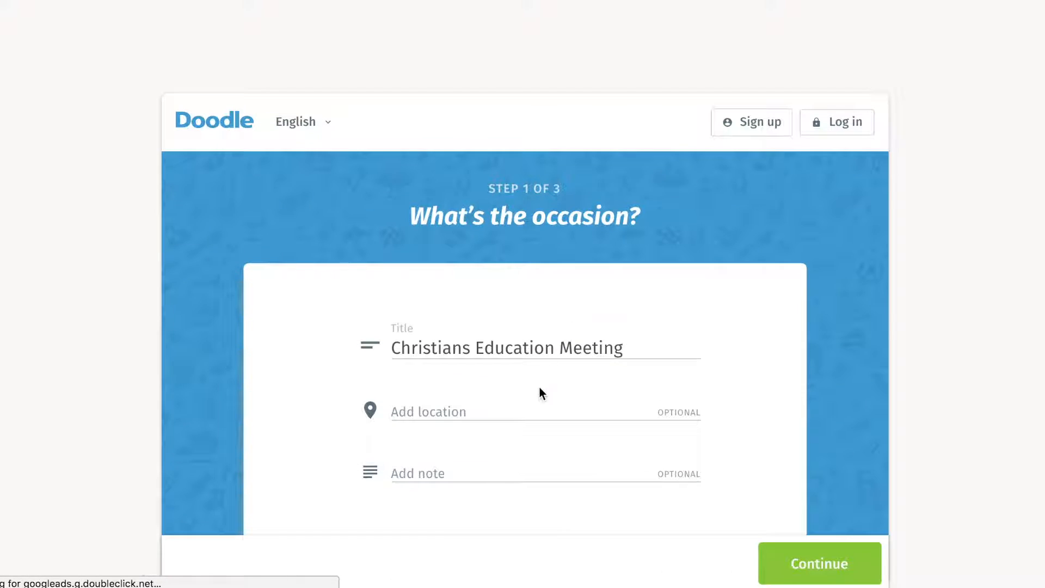
# Set the poll's location to "CE Building", leave the note empty, and proceed to the date options.
pyautogui.click(526, 404)
pyautogui.click(764, 403)
pyautogui.scroll(-1, 785, 384)
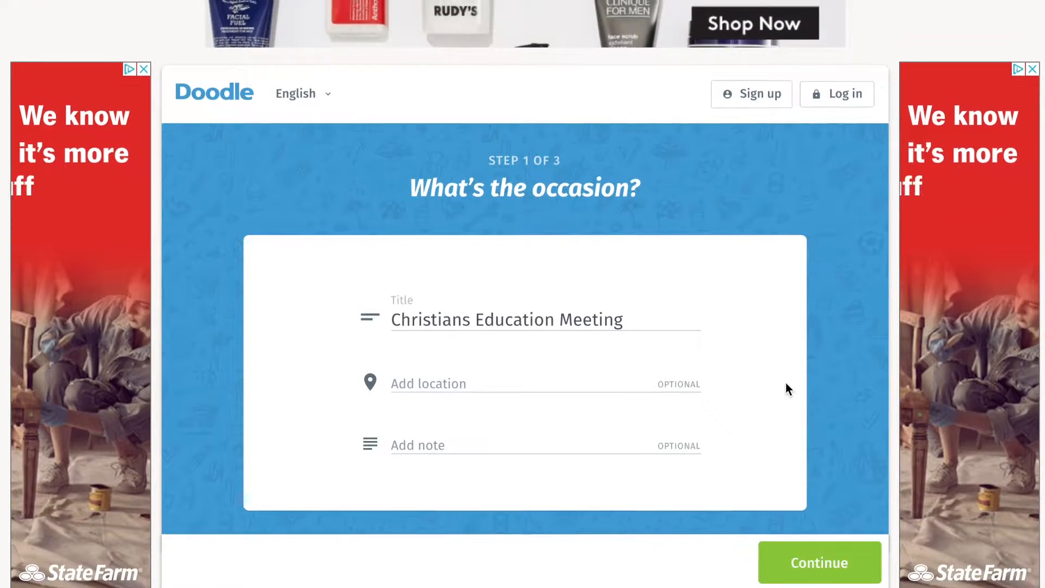
pyautogui.click(532, 376)
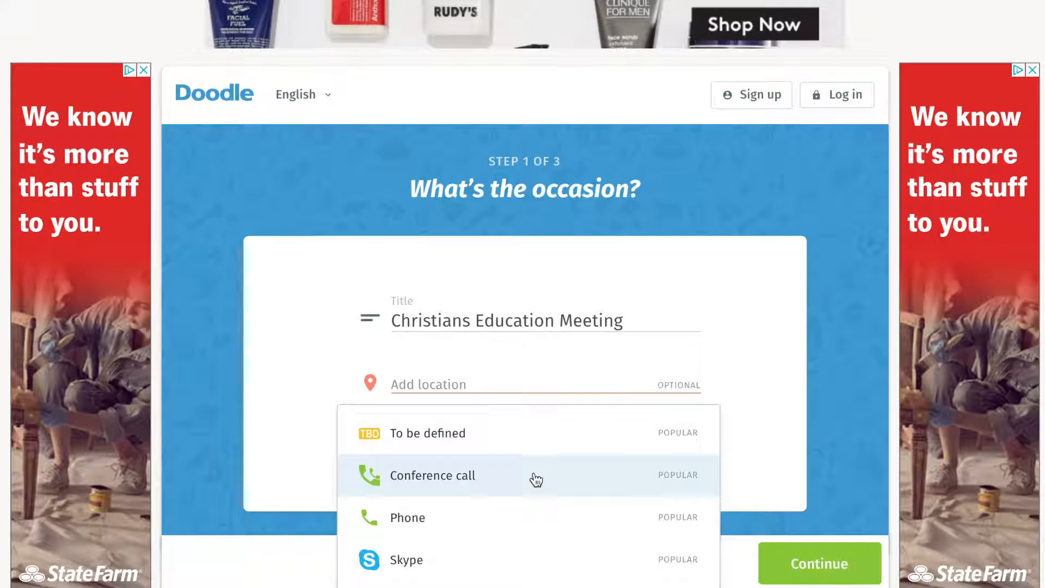
pyautogui.scroll(-3, 534, 479)
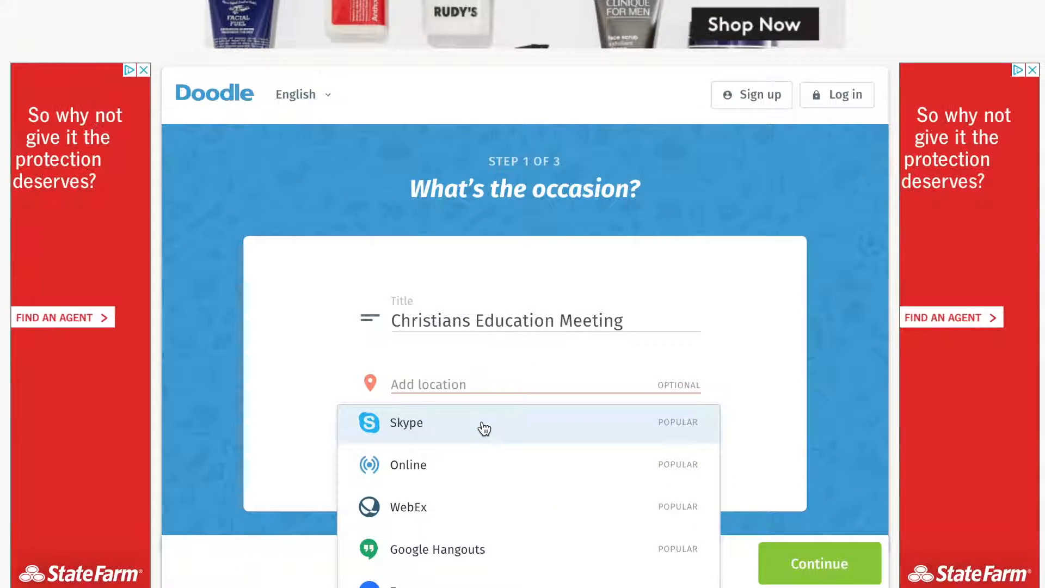
pyautogui.scroll(-1, 496, 524)
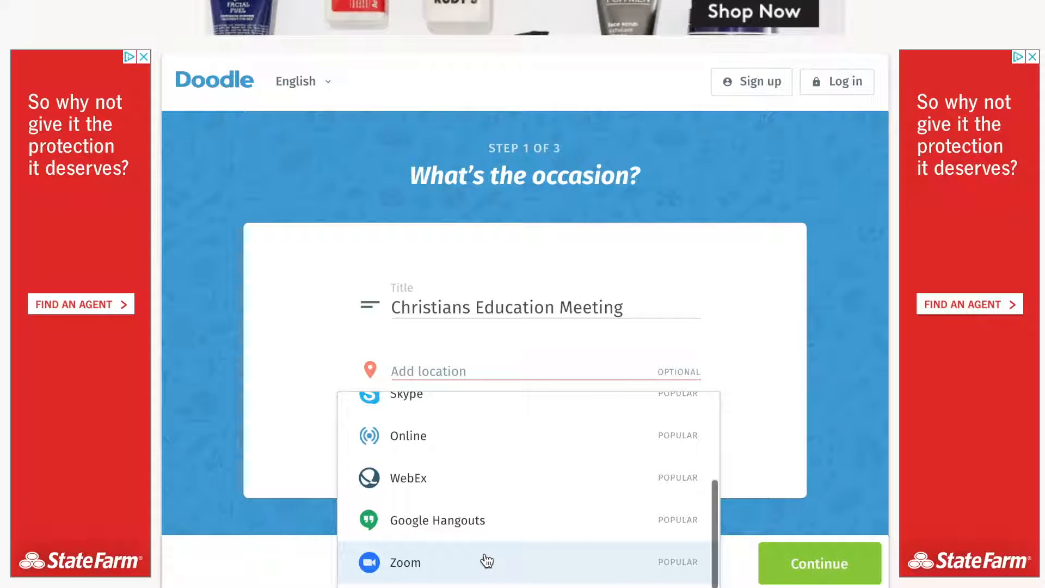
pyautogui.scroll(1, 436, 430)
pyautogui.click(438, 362)
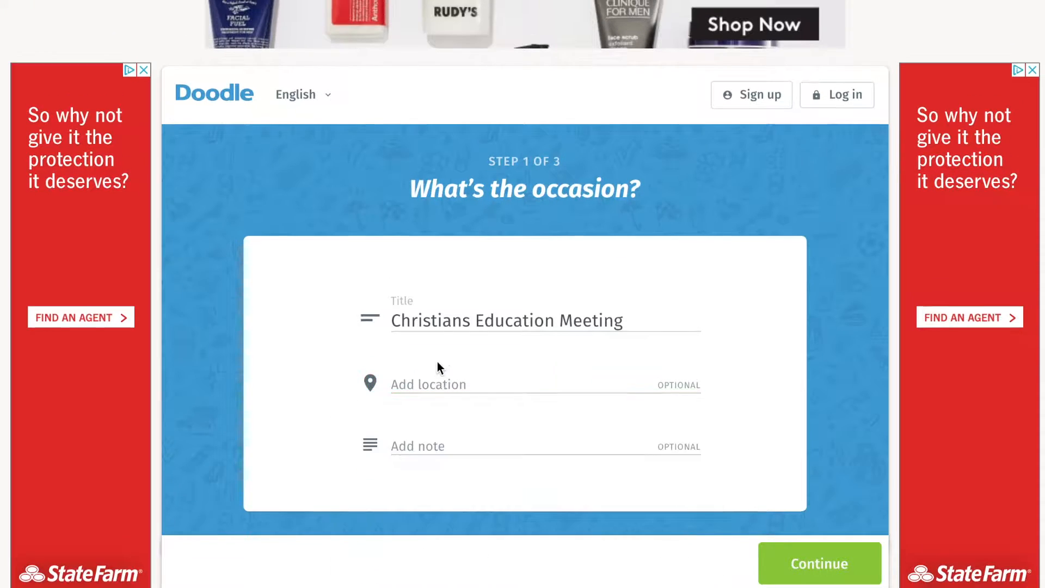
pyautogui.click(438, 364)
pyautogui.write('CE Building')
pyautogui.click(452, 362)
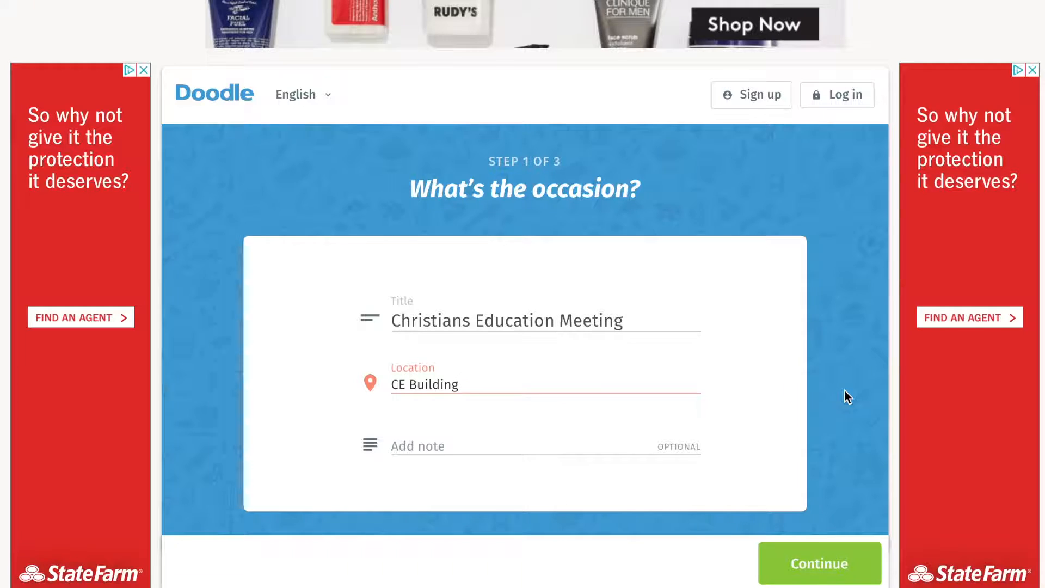
pyautogui.click(841, 580)
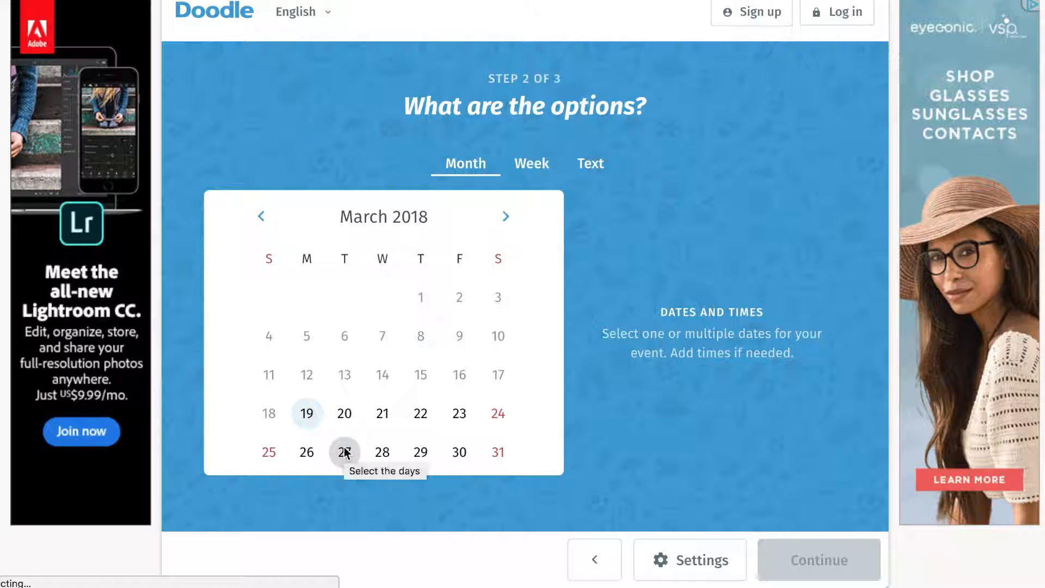
# Select April 3, 5, 10, 11 and 12, 2018 as the poll's date options.
pyautogui.click(507, 218)
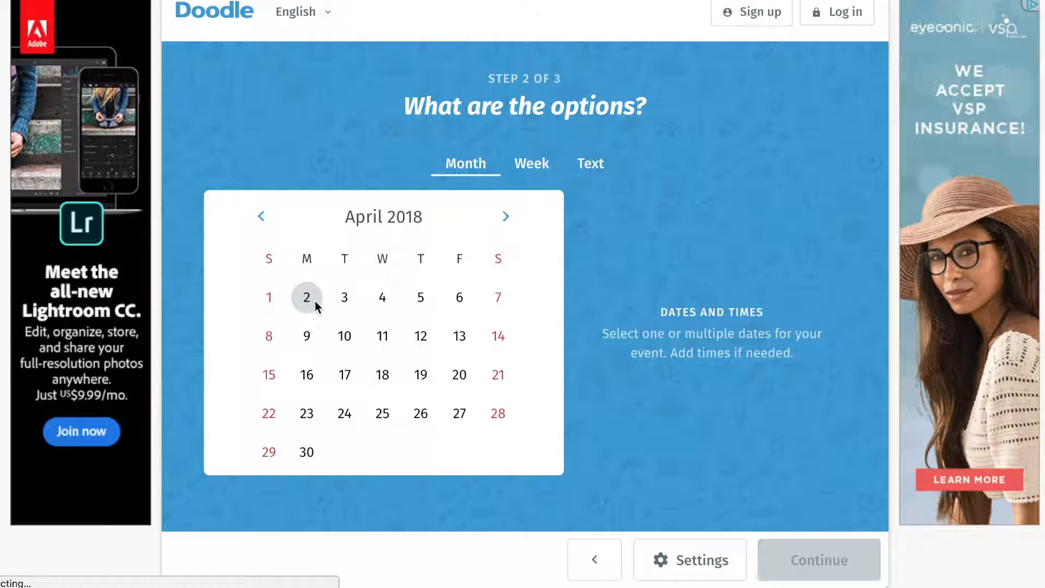
pyautogui.click(346, 304)
pyautogui.click(424, 302)
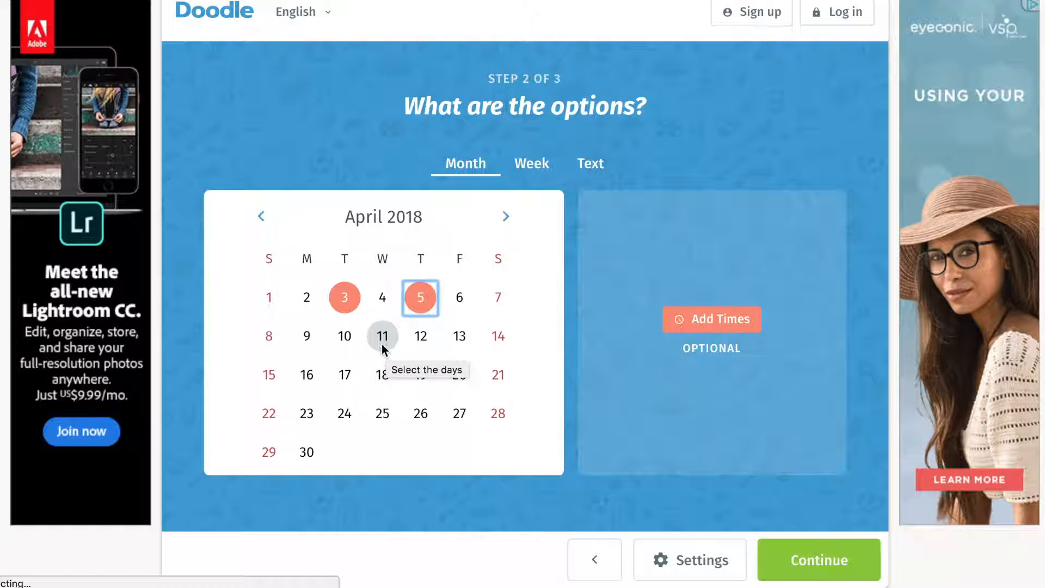
pyautogui.click(348, 340)
pyautogui.click(381, 338)
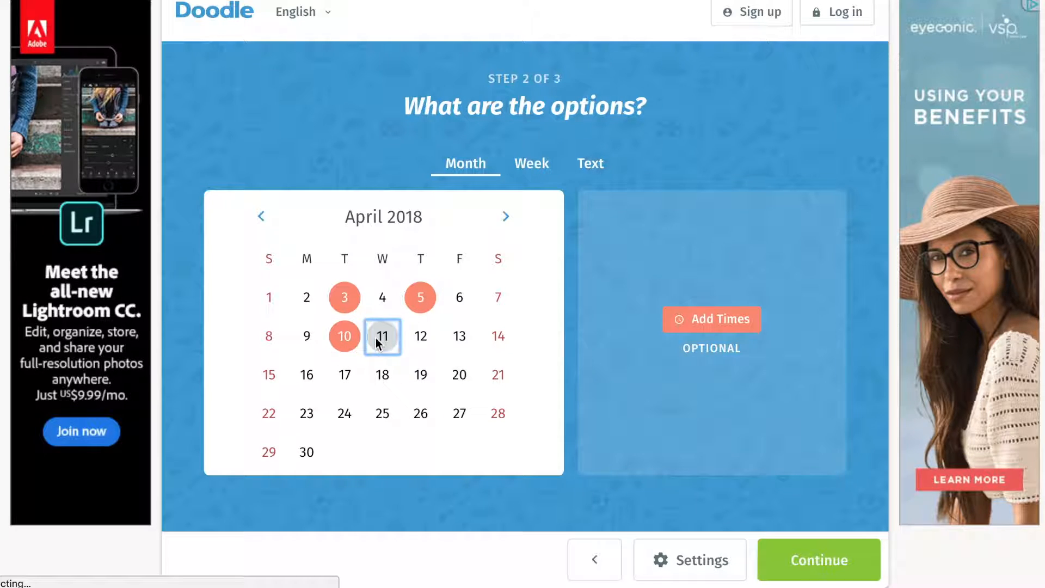
pyautogui.click(427, 340)
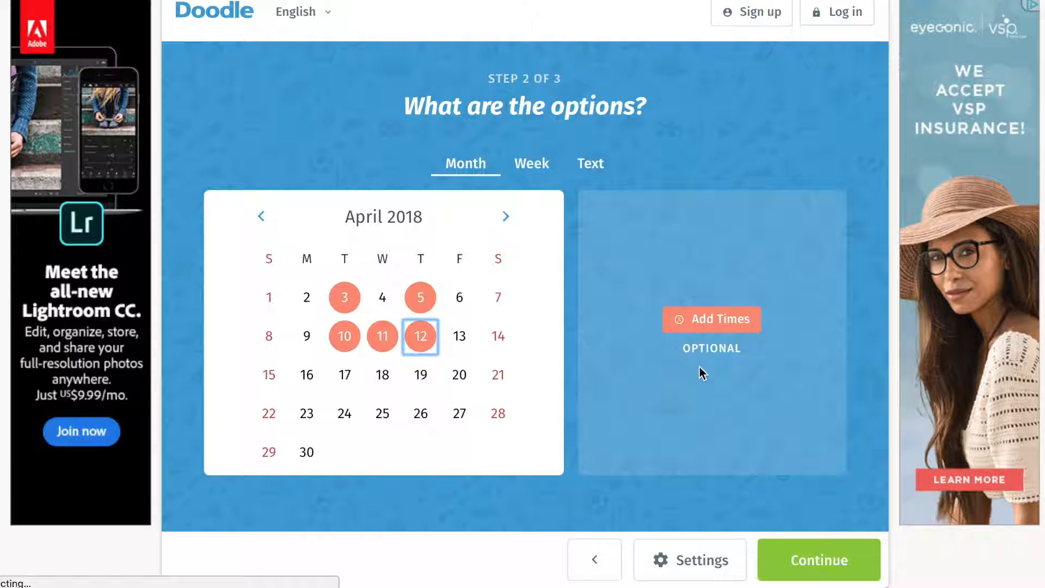
# Add a time slot from 5:00 PM to 6:00 PM for all selected dates.
pyautogui.click(738, 321)
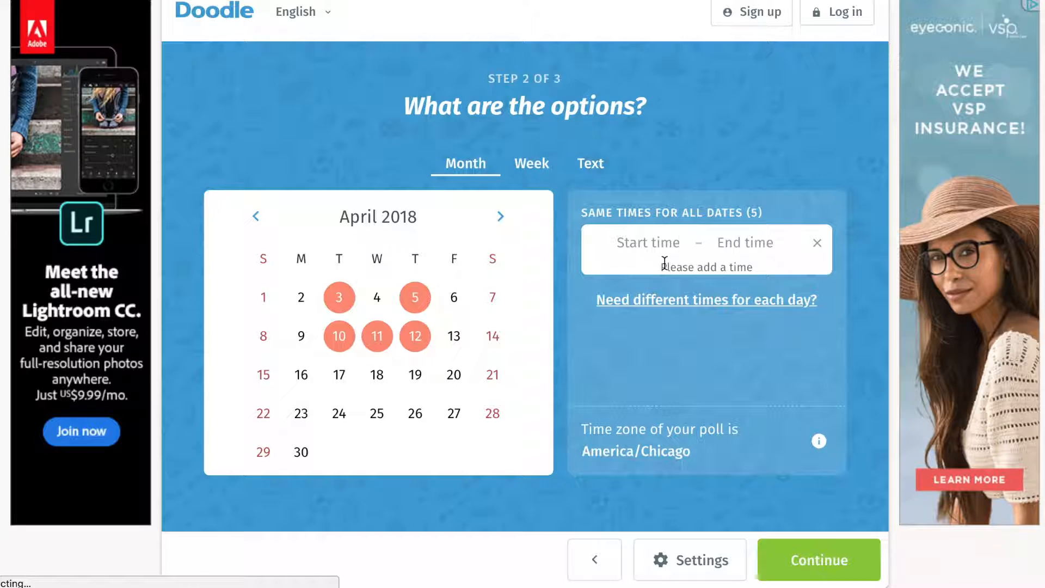
pyautogui.write('pm')
pyautogui.press('BackSpace')
pyautogui.press('BackSpace')
pyautogui.write('5p')
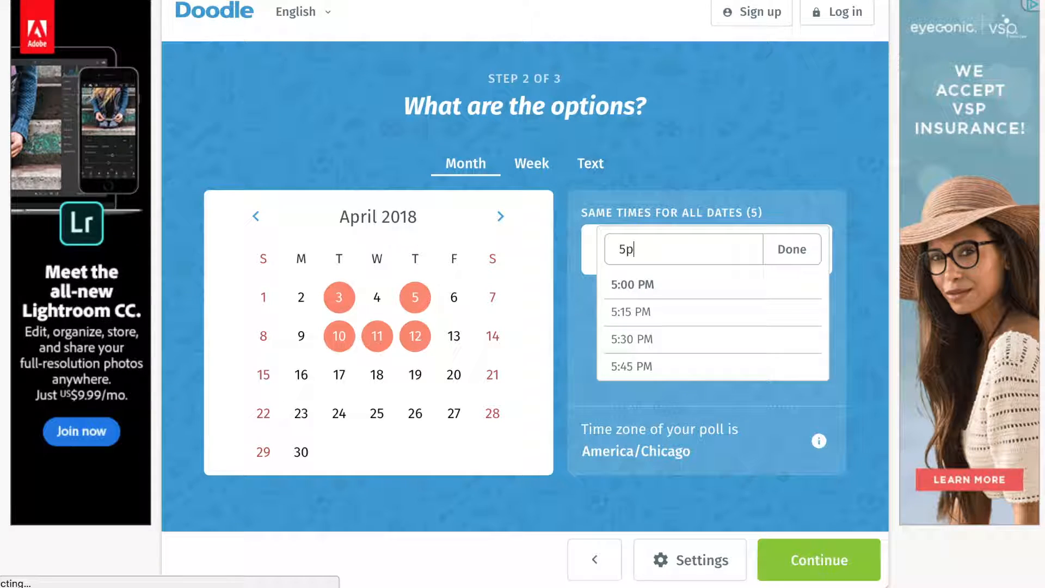
pyautogui.click(659, 296)
pyautogui.click(764, 245)
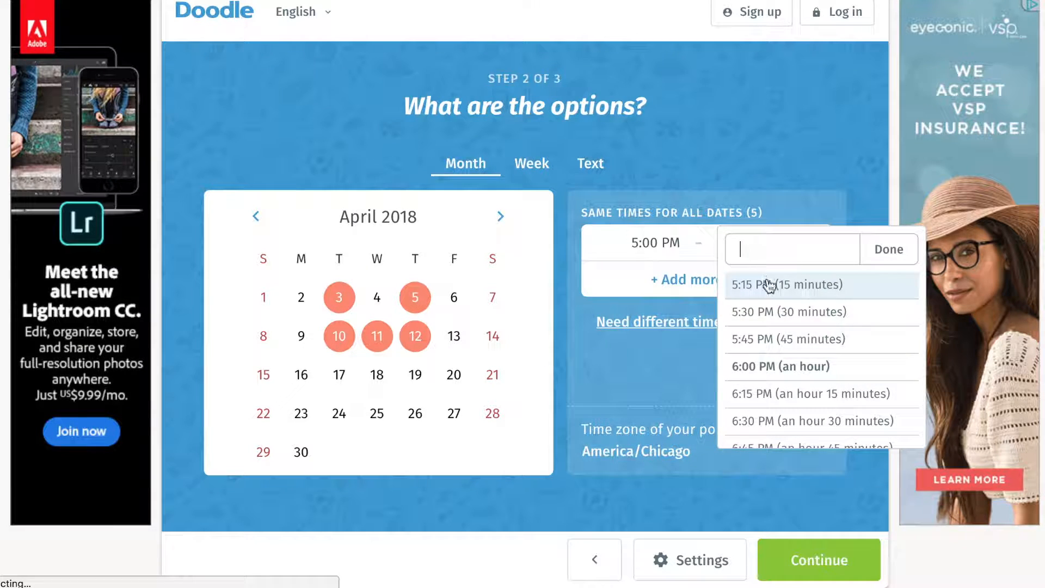
pyautogui.click(788, 376)
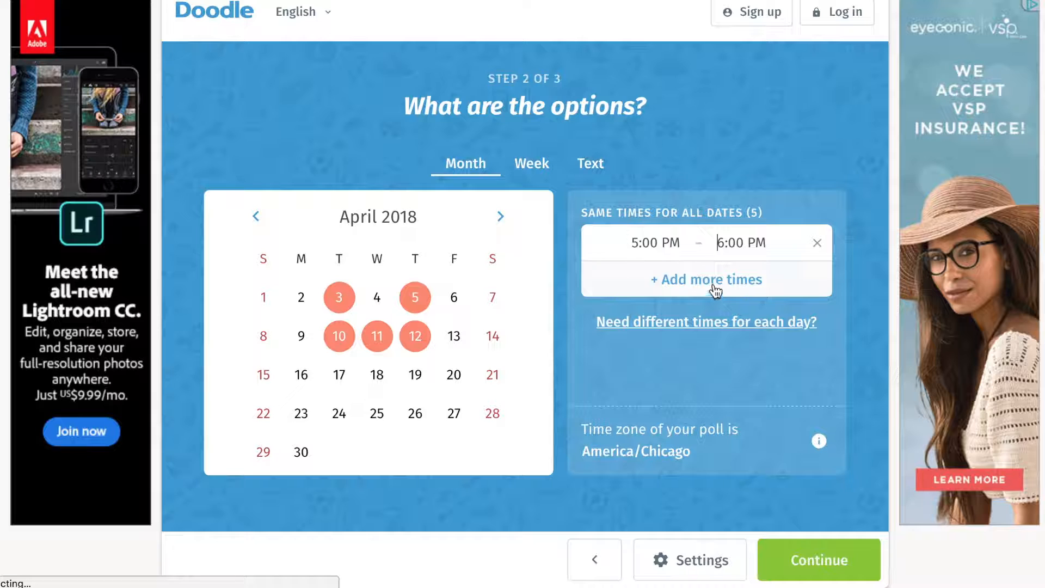
# Show separate times for each day and review the listed slots and the poll's time zone.
pyautogui.click(714, 324)
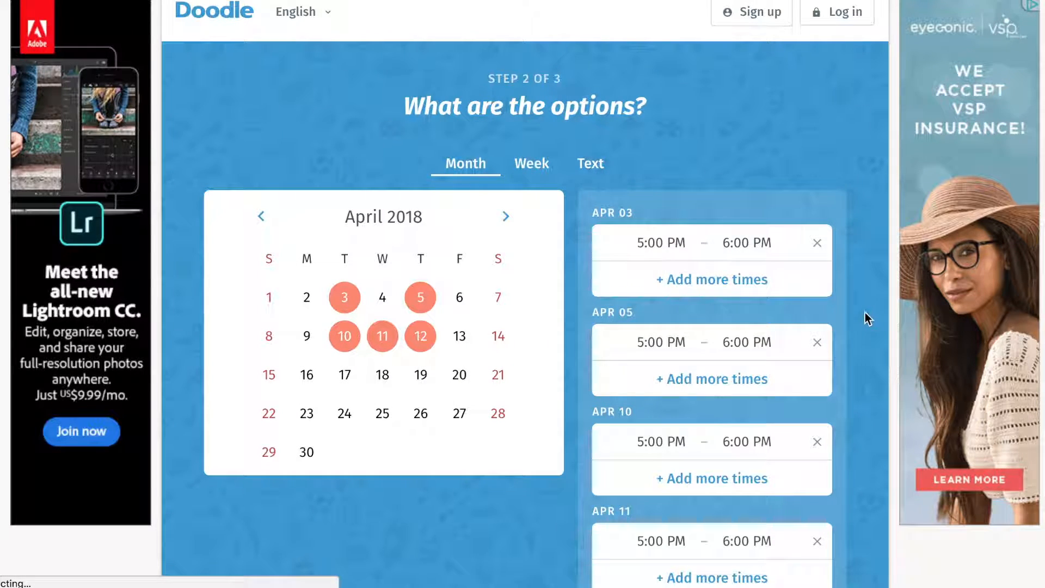
pyautogui.scroll(-3, 724, 541)
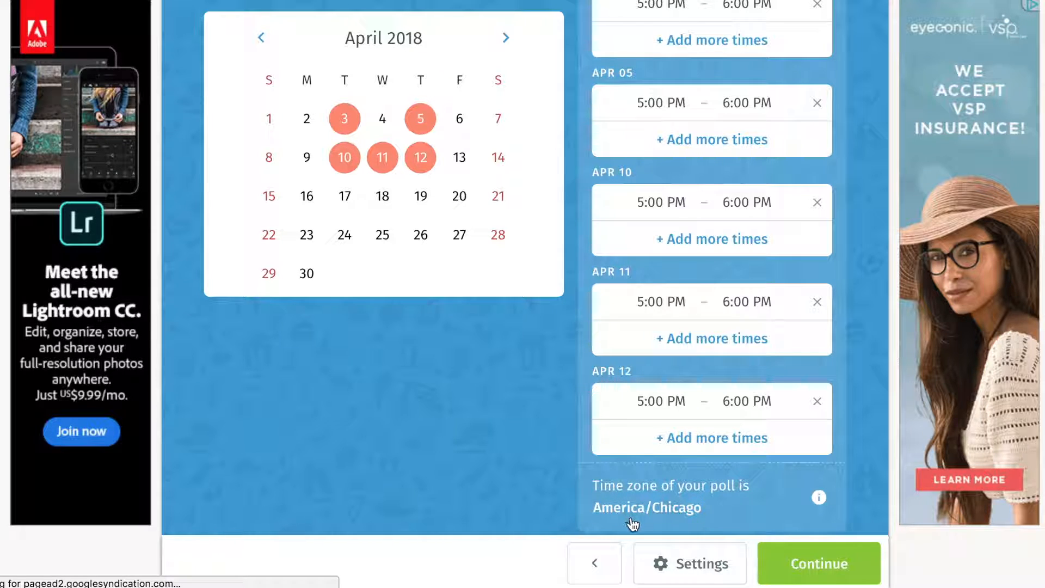
pyautogui.moveTo(817, 497)
pyautogui.scroll(2, 862, 468)
pyautogui.scroll(1, 862, 468)
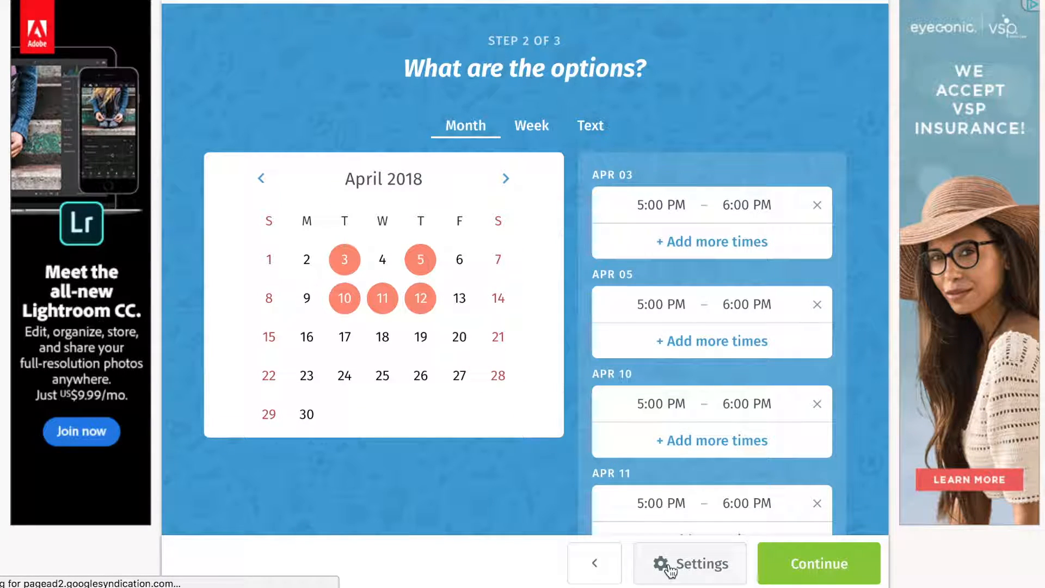
# Examine the poll settings for voting, vote limits, hidden polls and contact information, and confirm them without enabling any option.
pyautogui.click(671, 567)
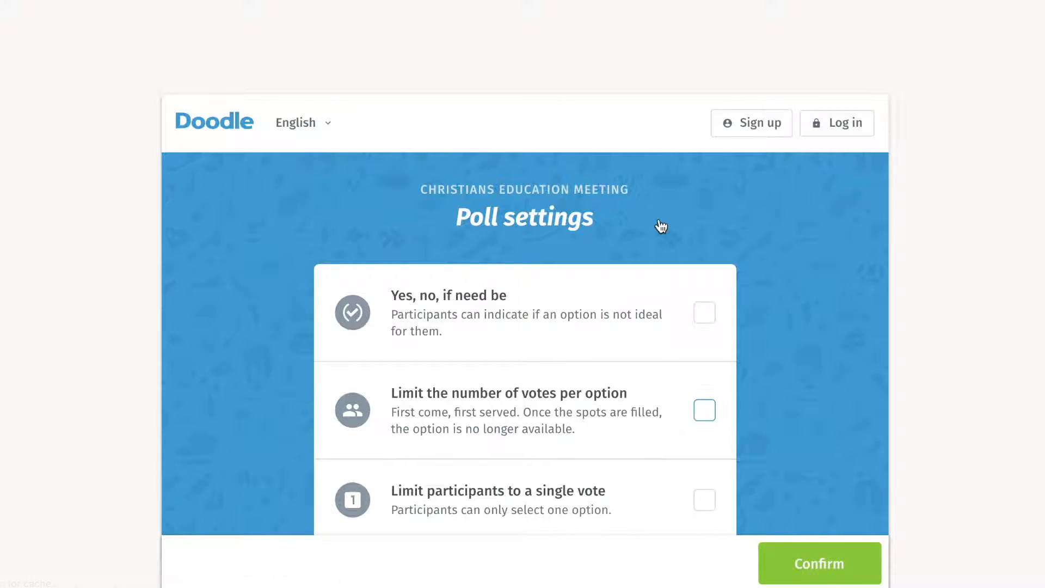
pyautogui.scroll(-5, 660, 226)
pyautogui.scroll(3, 544, 207)
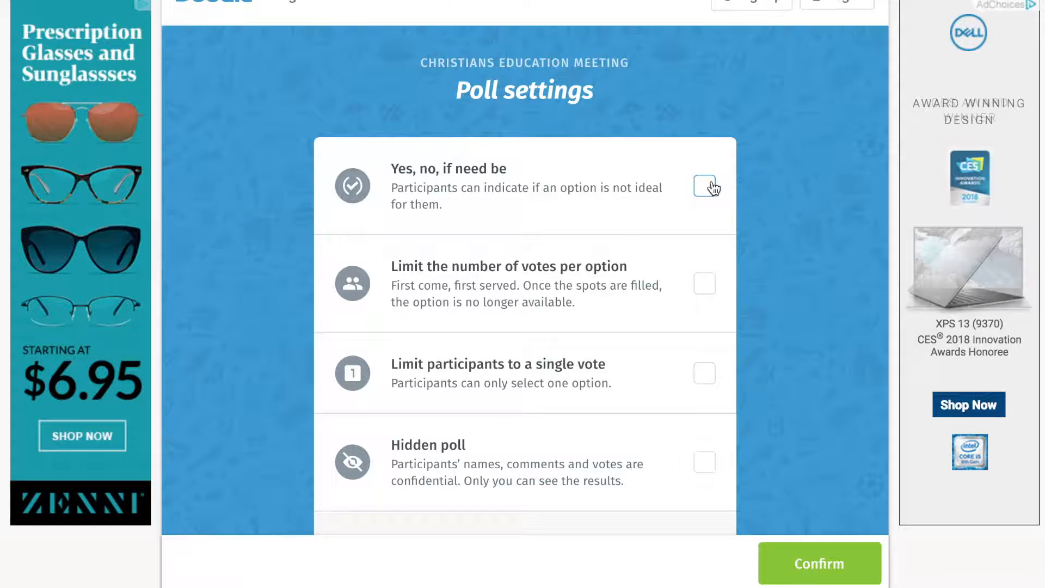
pyautogui.scroll(-1, 594, 312)
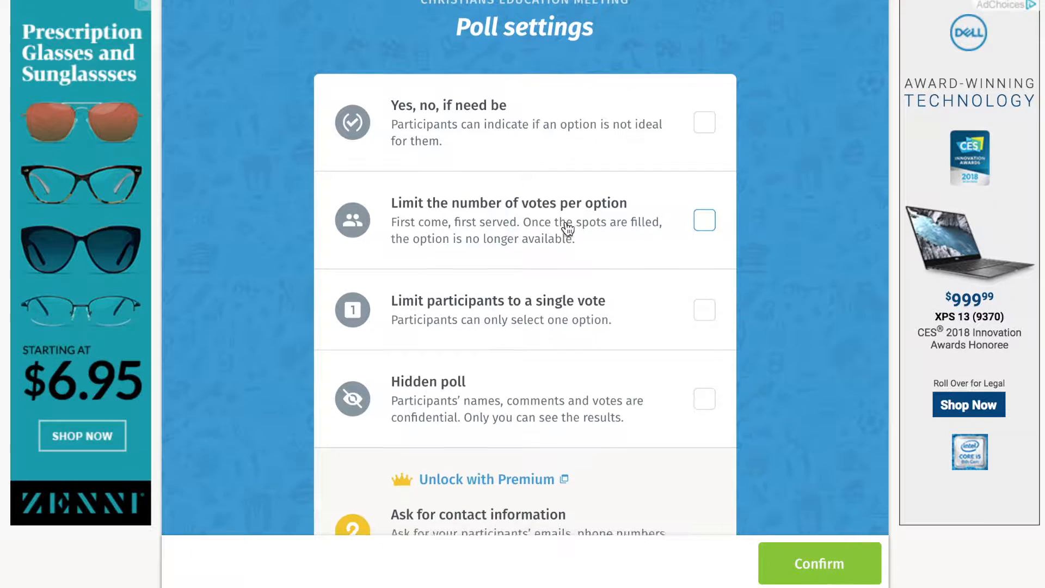
pyautogui.scroll(-2, 566, 227)
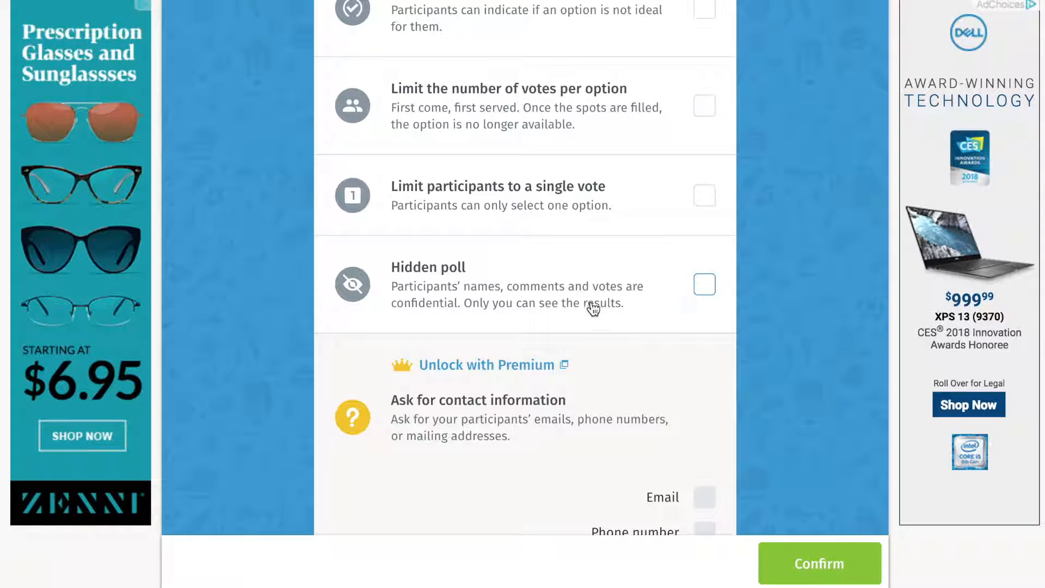
pyautogui.scroll(-1, 594, 309)
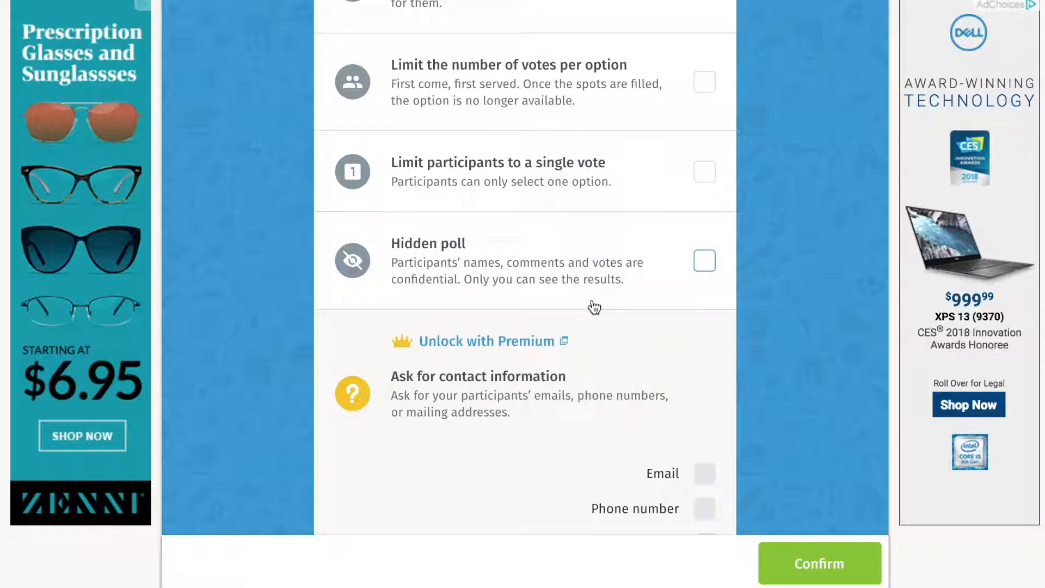
pyautogui.scroll(-2, 593, 305)
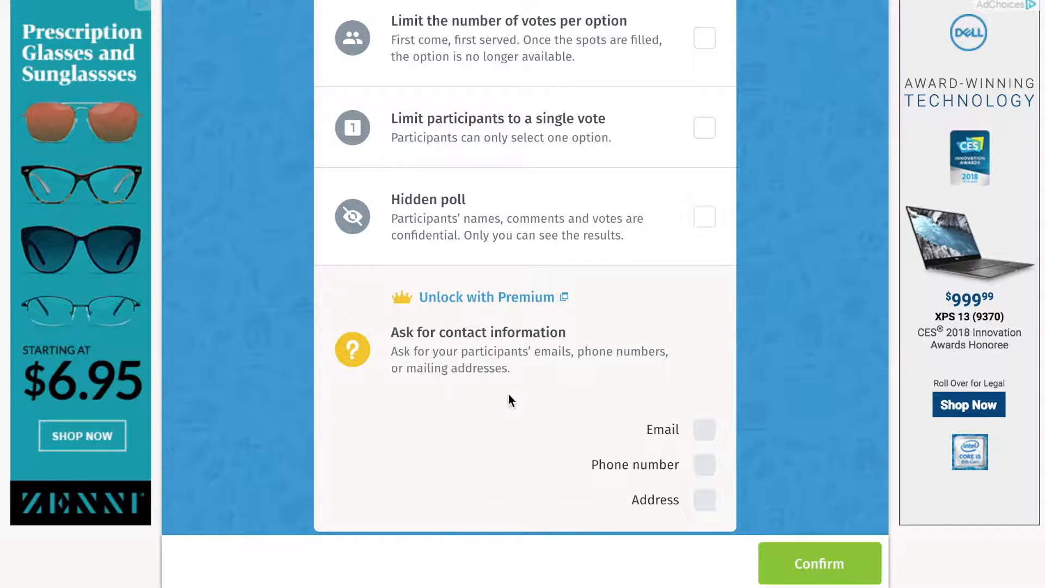
pyautogui.scroll(3, 488, 358)
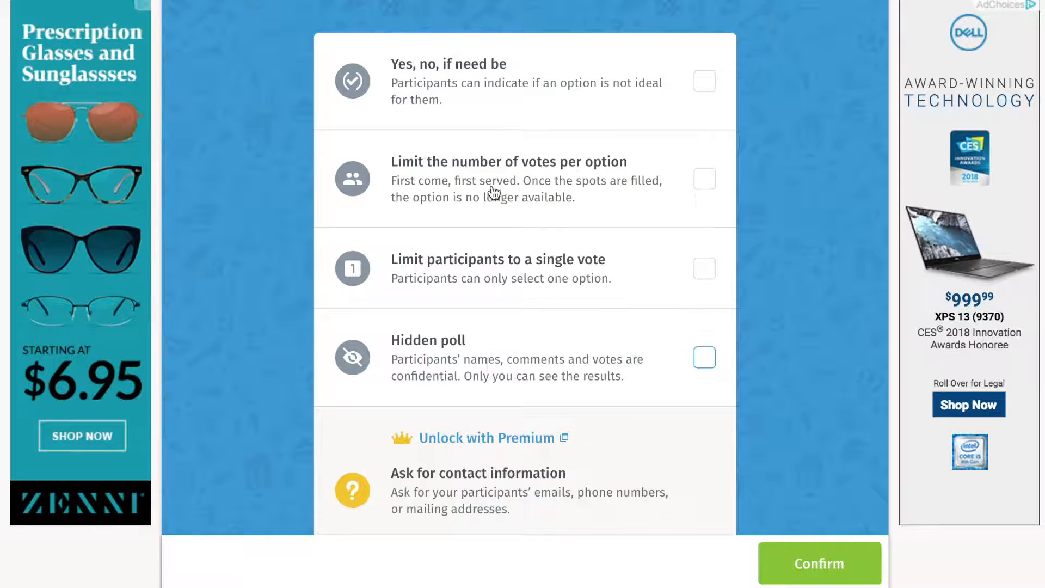
pyautogui.scroll(3, 517, 228)
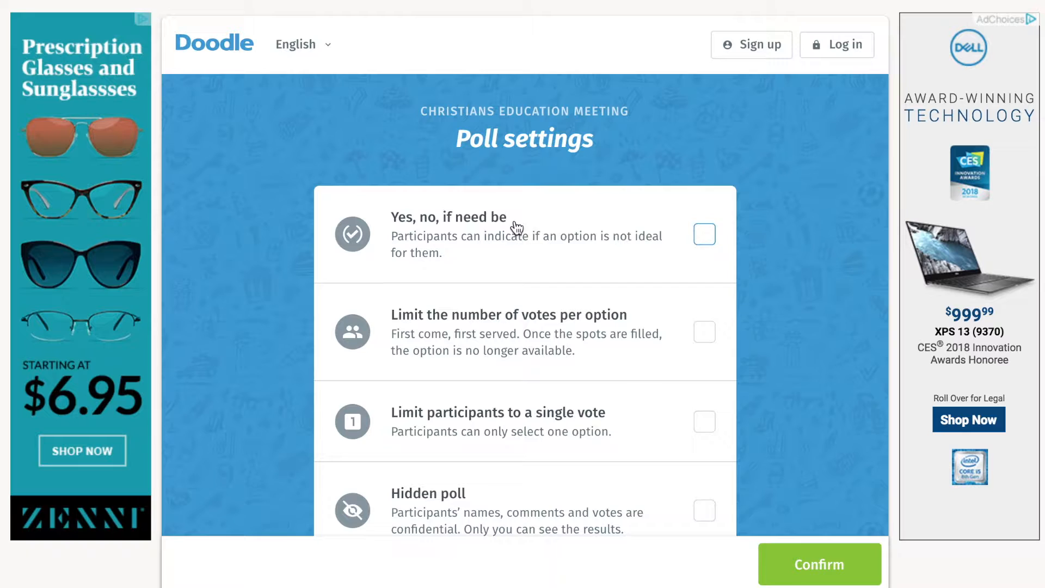
pyautogui.click(827, 575)
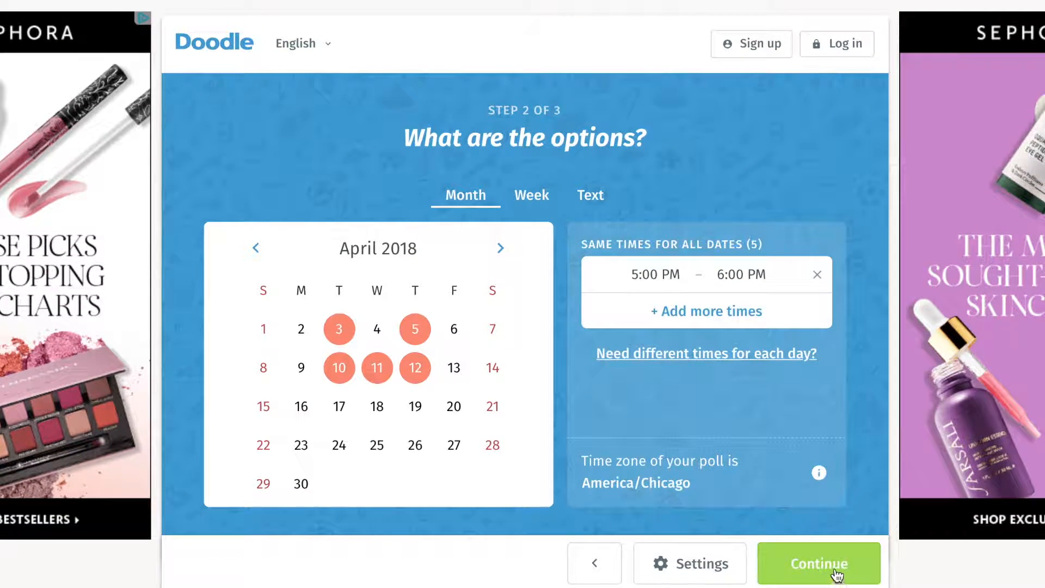
# Finish the poll with the organizer's name and email as filled in, and copy its participant invitation link.
pyautogui.click(836, 569)
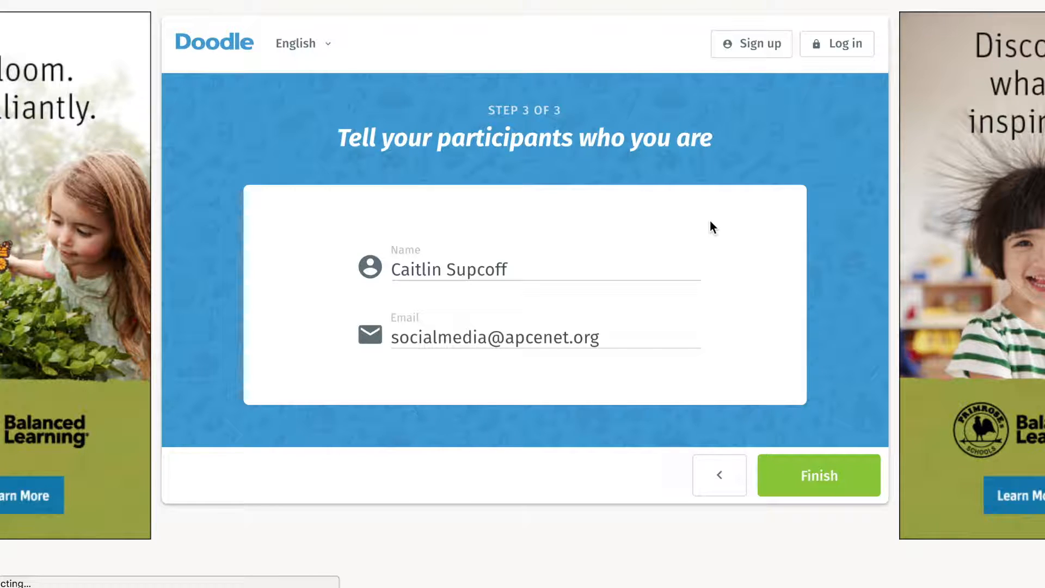
pyautogui.click(858, 488)
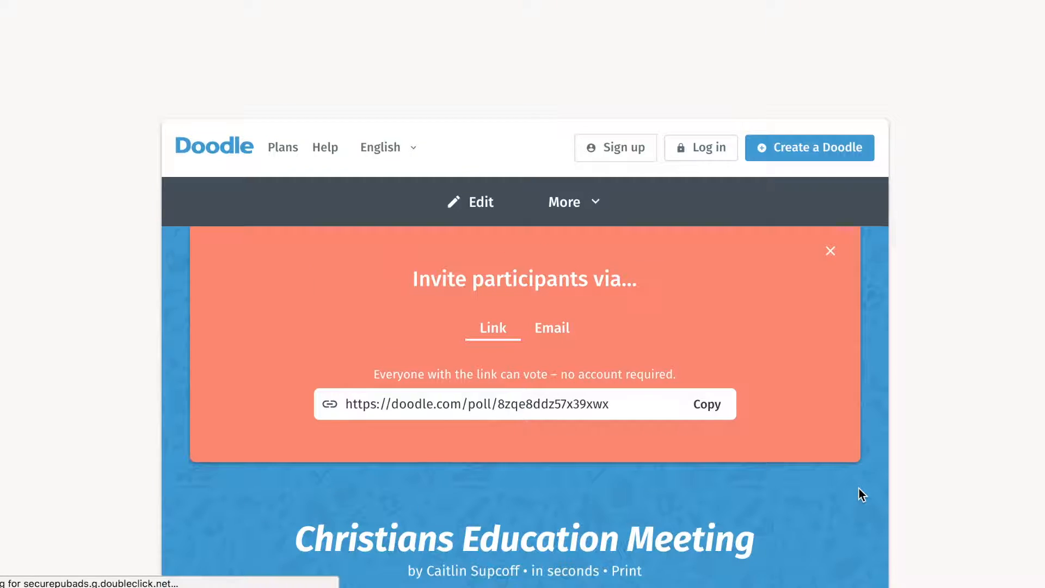
pyautogui.scroll(-2, 859, 489)
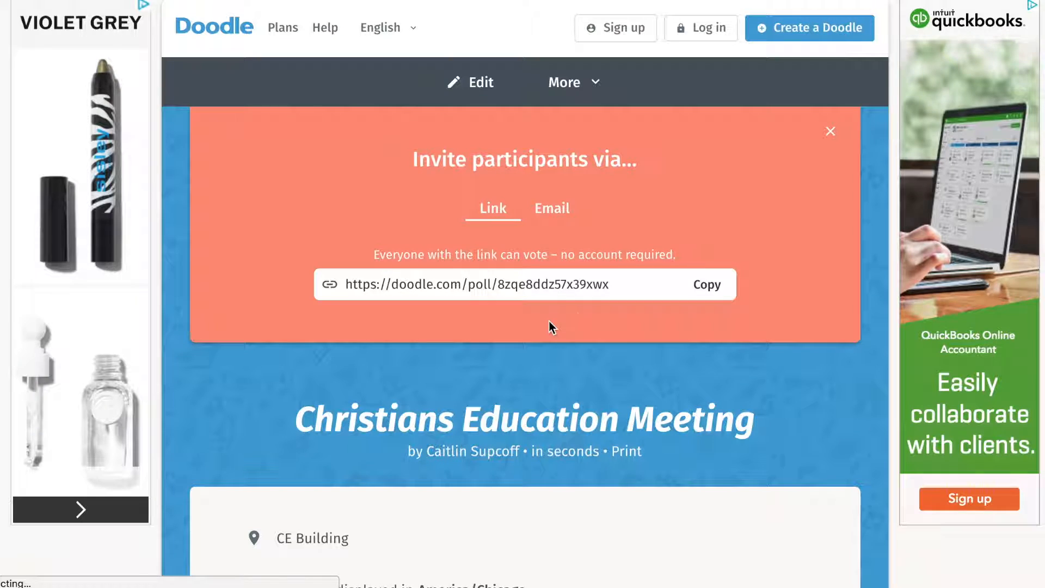
pyautogui.click(697, 294)
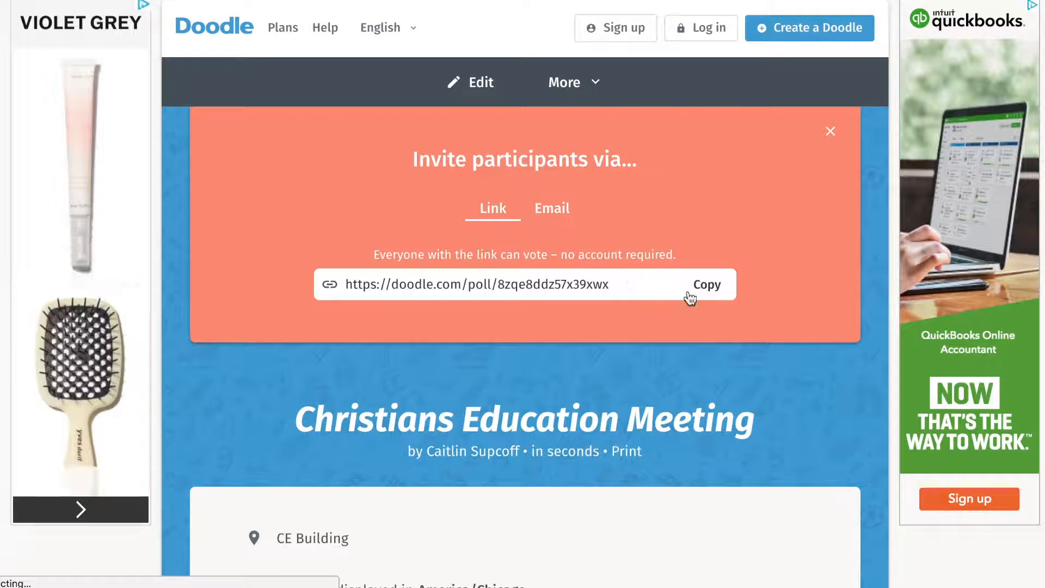
# Check the email invitation form with its message field, return to the link option and copy the poll's participation link.
pyautogui.click(707, 294)
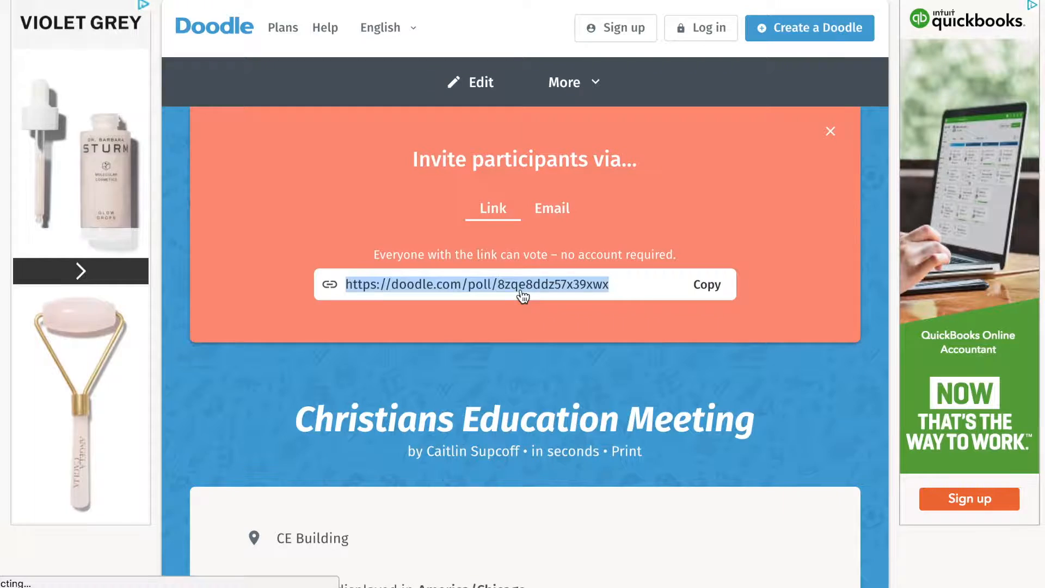
pyautogui.click(562, 224)
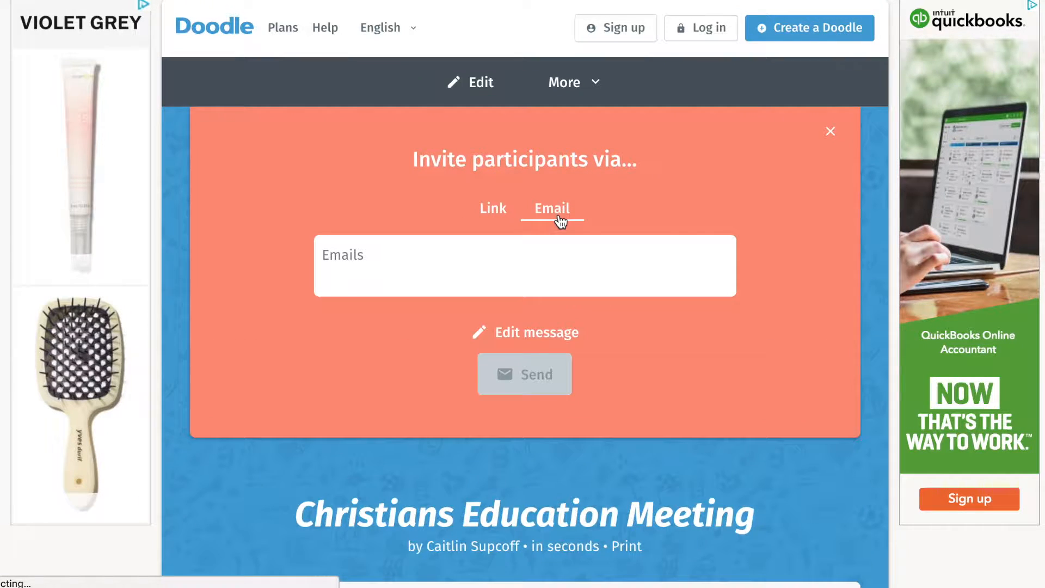
pyautogui.click(502, 255)
pyautogui.click(506, 337)
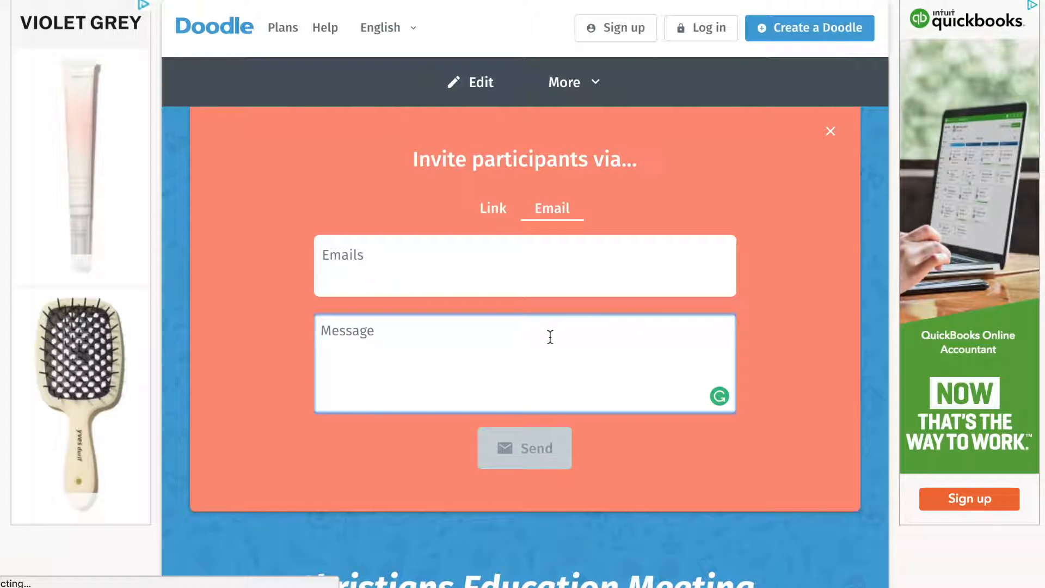
pyautogui.click(502, 215)
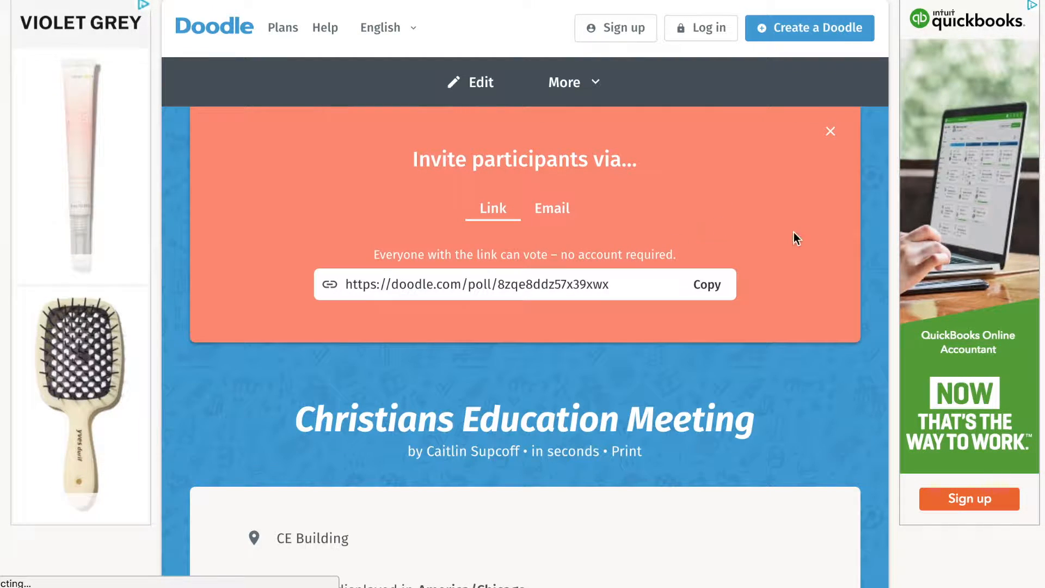
pyautogui.scroll(-1, 714, 311)
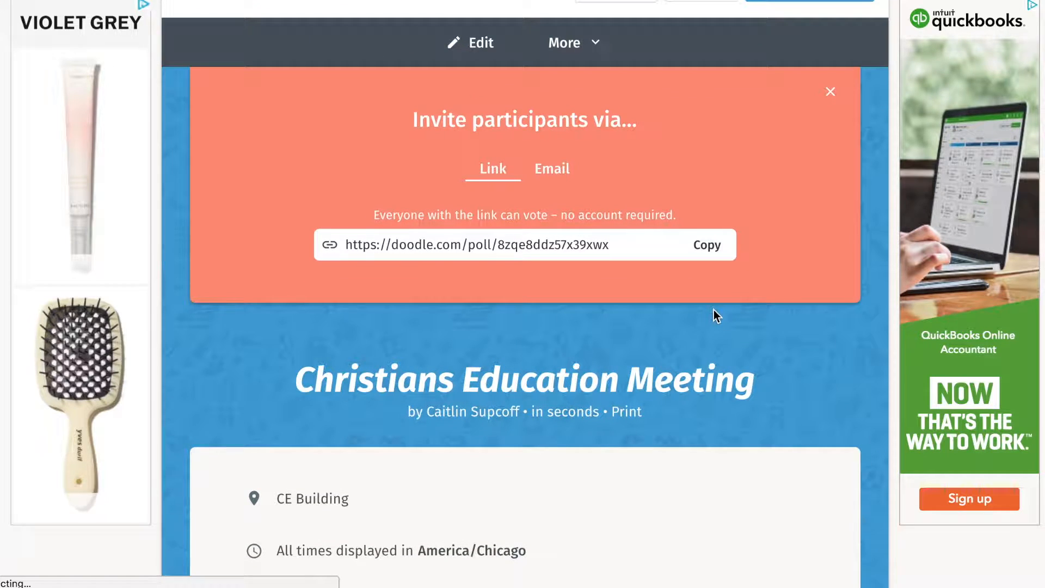
pyautogui.click(717, 245)
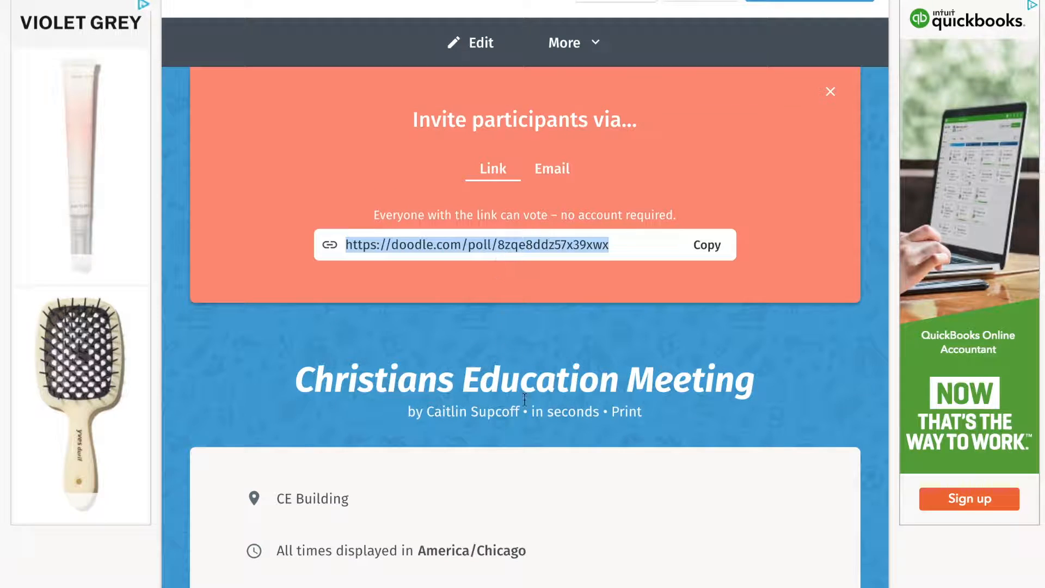
# Review the participants' votes for each date in the CE Committee Meeting poll and its editing and comment options.
pyautogui.scroll(3, 619, 276)
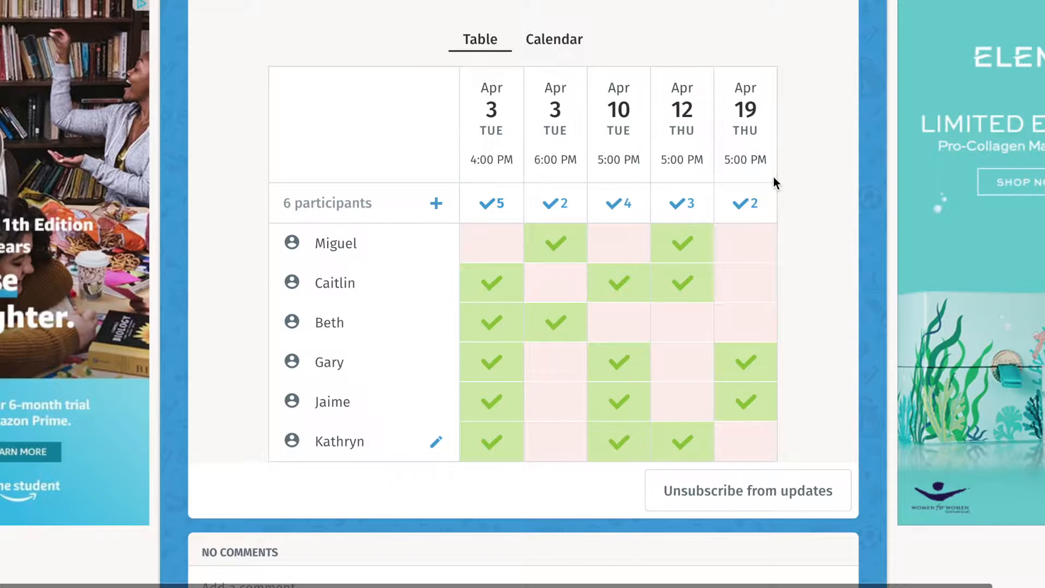
pyautogui.scroll(5, 773, 178)
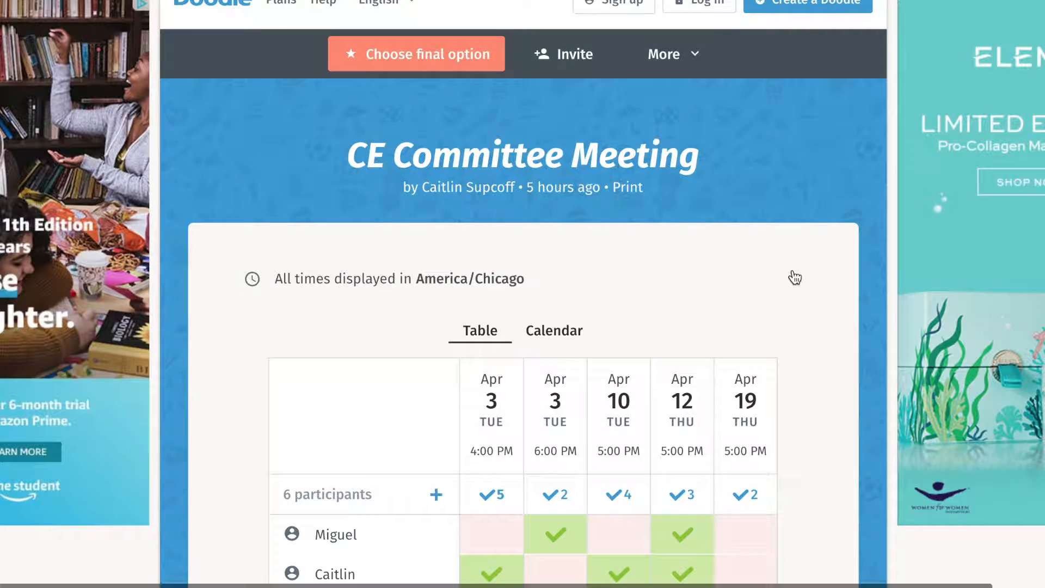
pyautogui.scroll(-5, 795, 277)
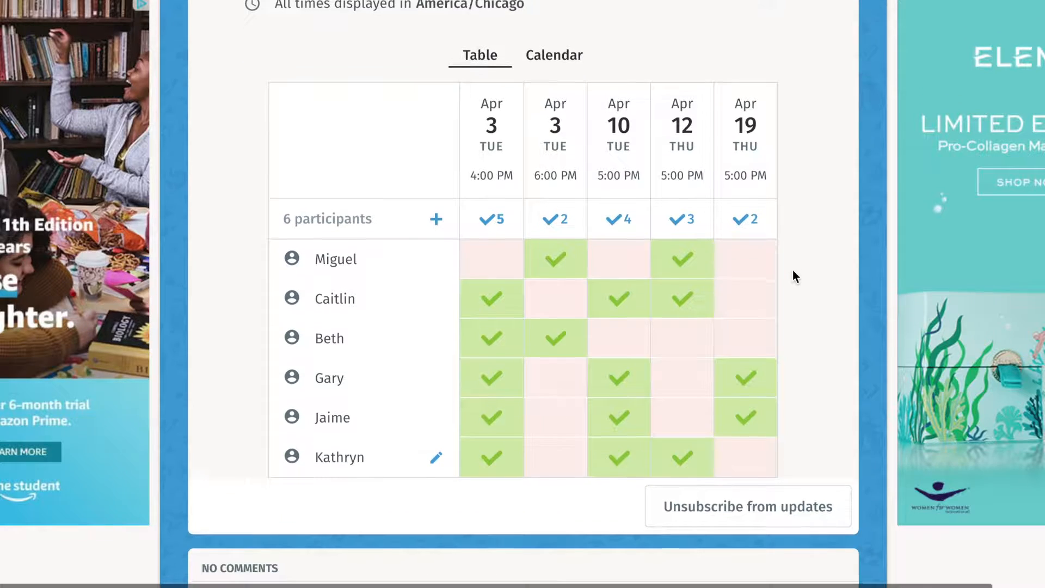
pyautogui.scroll(-1, 792, 270)
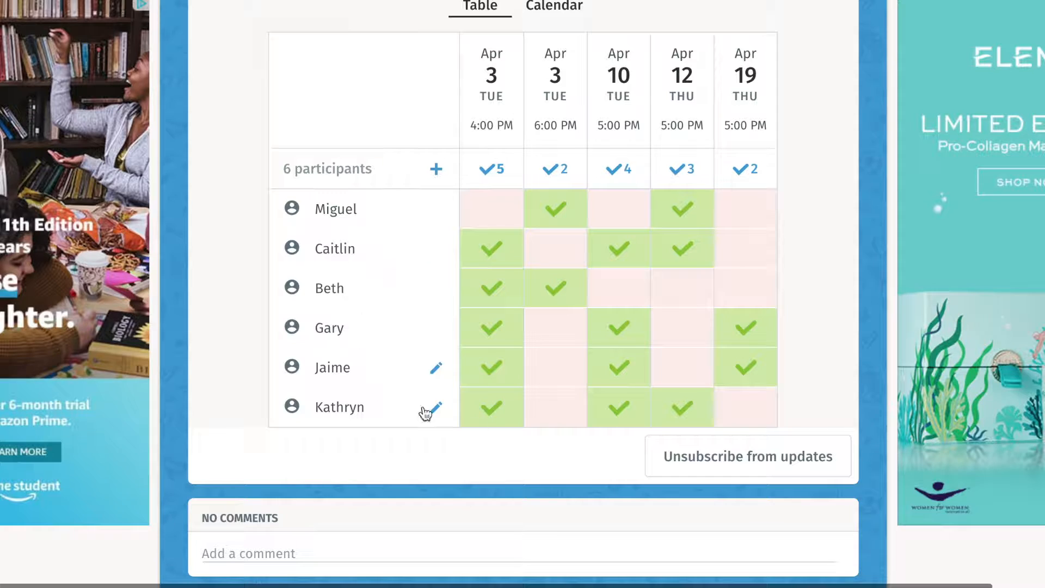
pyautogui.scroll(-4, 393, 294)
pyautogui.scroll(5, 393, 295)
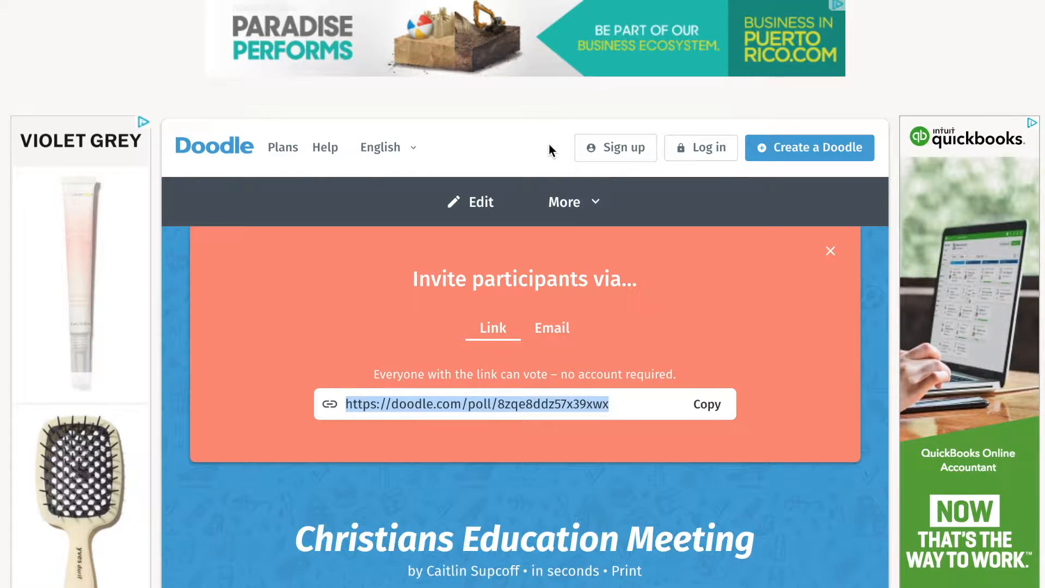
# Start a new Doodle poll titled Summer Mission Trip from the homepage and continue to its options without a location or note.
pyautogui.click(227, 154)
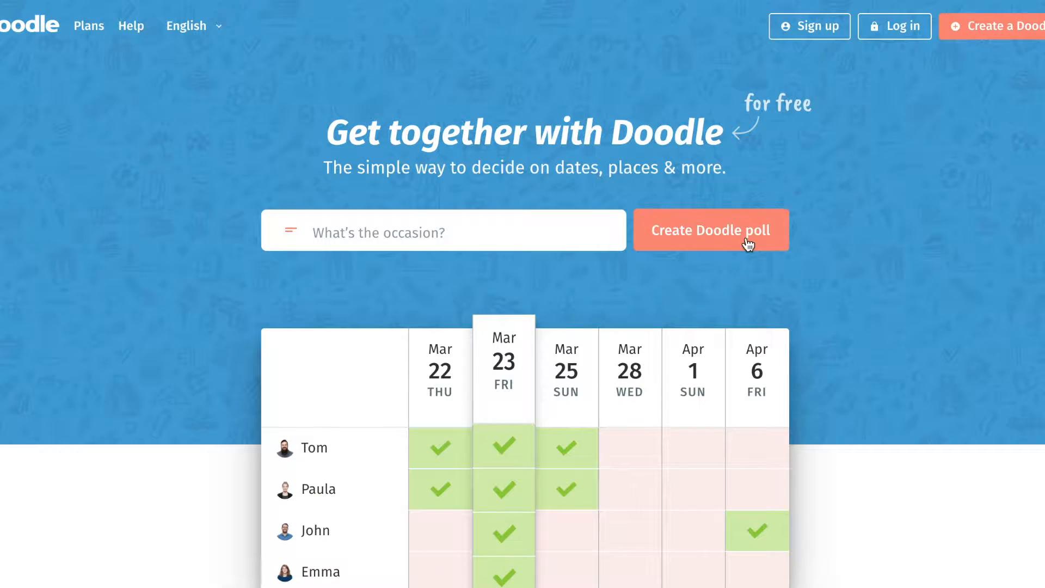
pyautogui.click(576, 236)
pyautogui.write('Summer Mission')
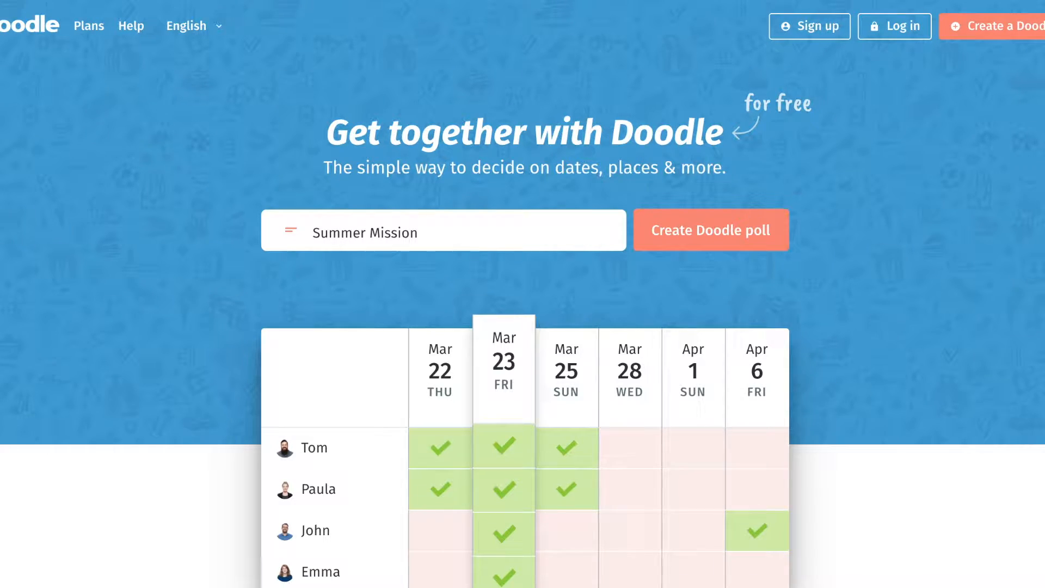
pyautogui.write('Trip')
pyautogui.click(751, 229)
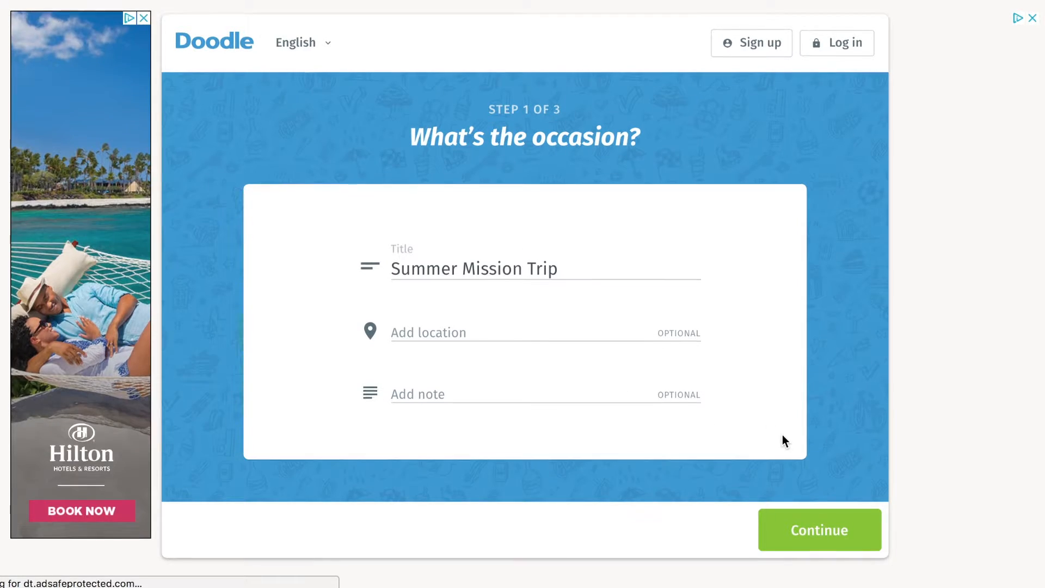
pyautogui.click(818, 534)
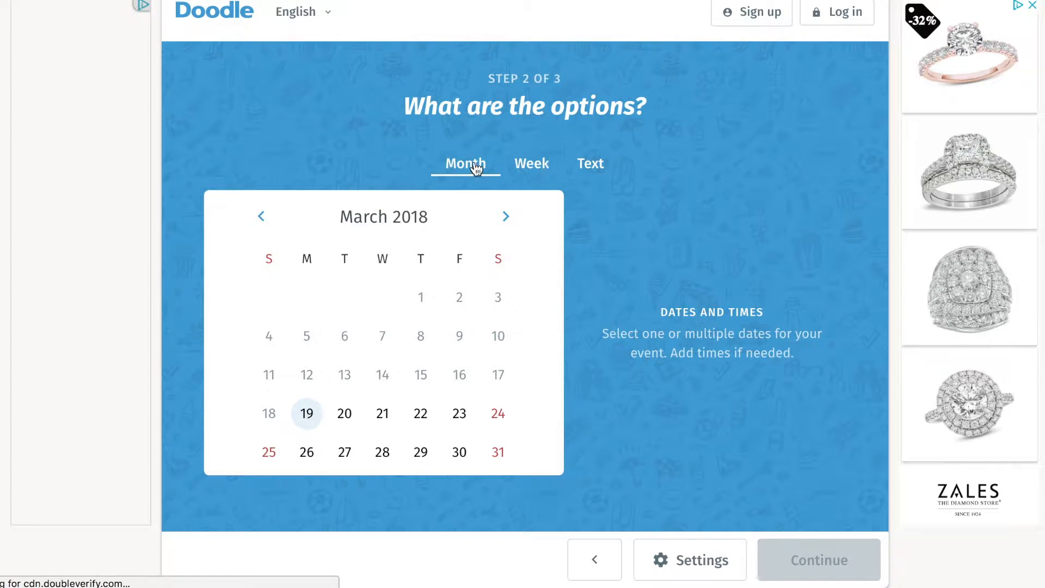
# Switch the poll to text options and enter June 21-28 and July 14-21 as the two choices.
pyautogui.click(585, 170)
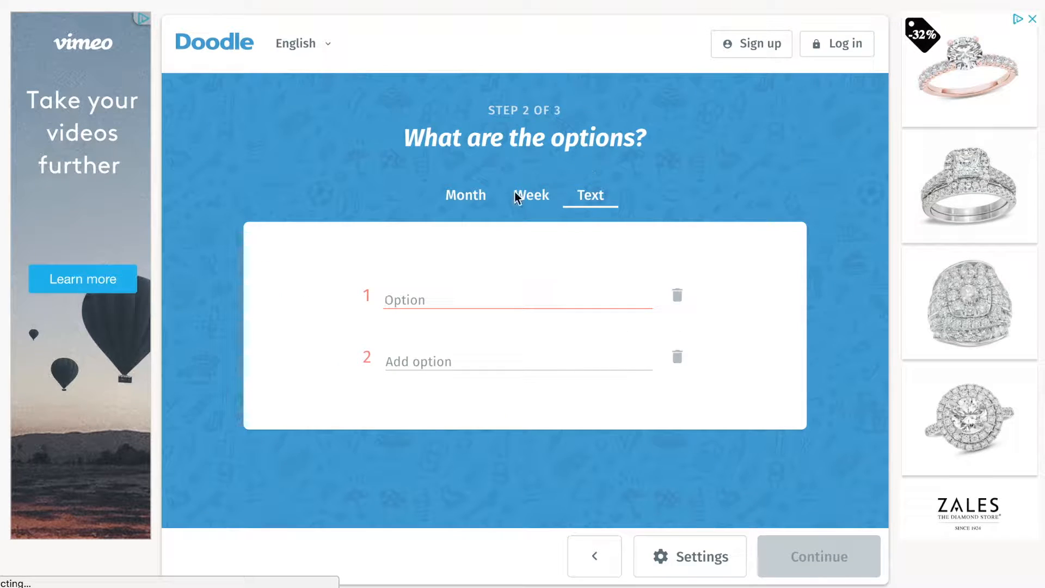
pyautogui.write('J')
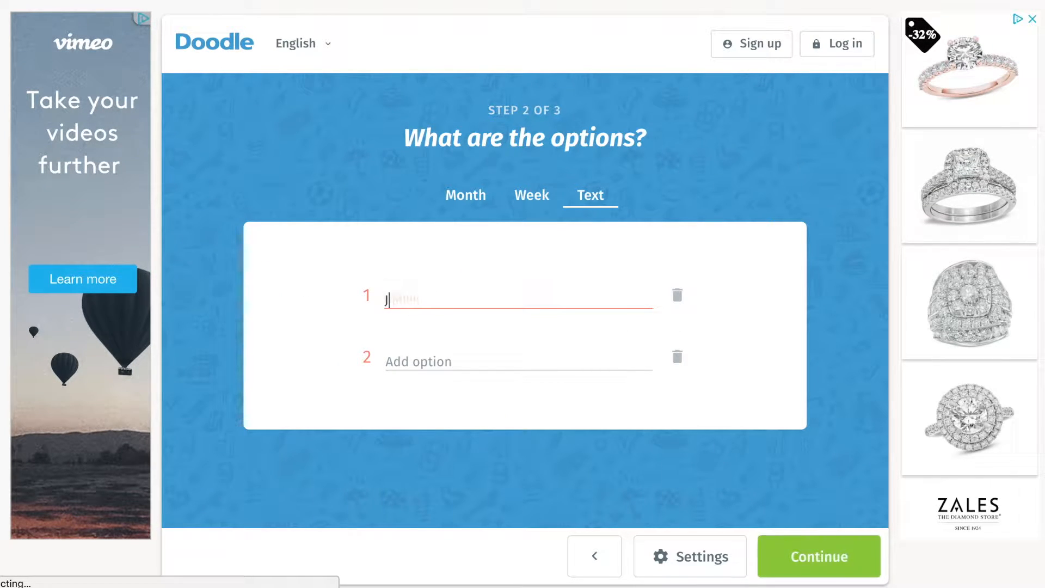
pyautogui.write('une ')
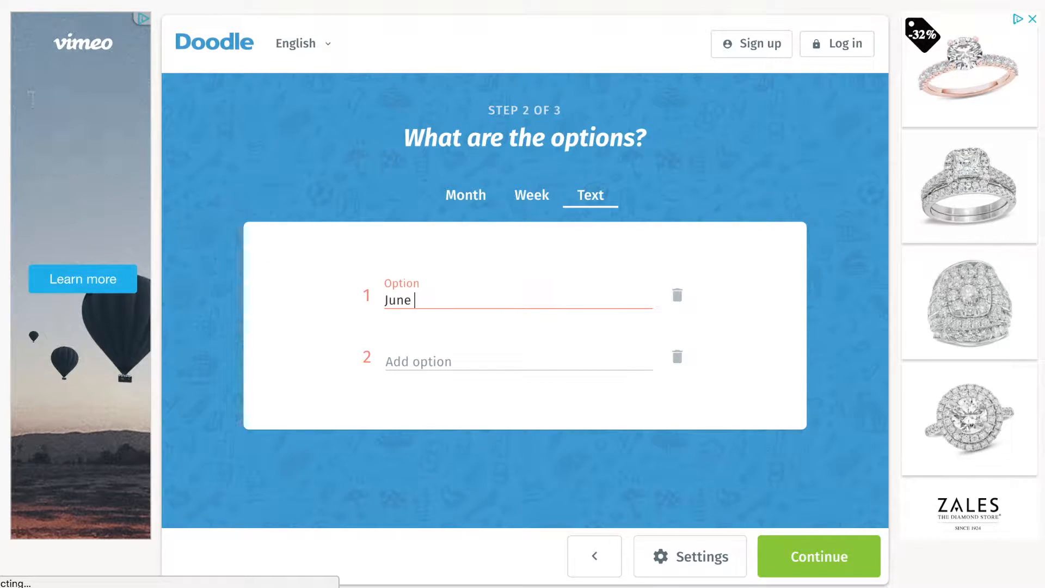
pyautogui.write('21-28')
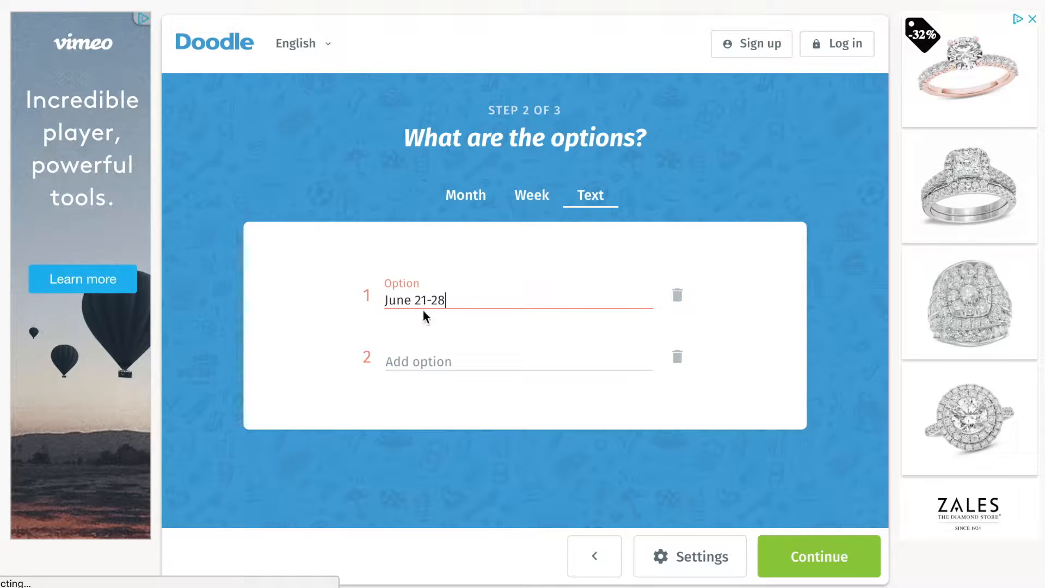
pyautogui.click(425, 354)
pyautogui.write('Jun')
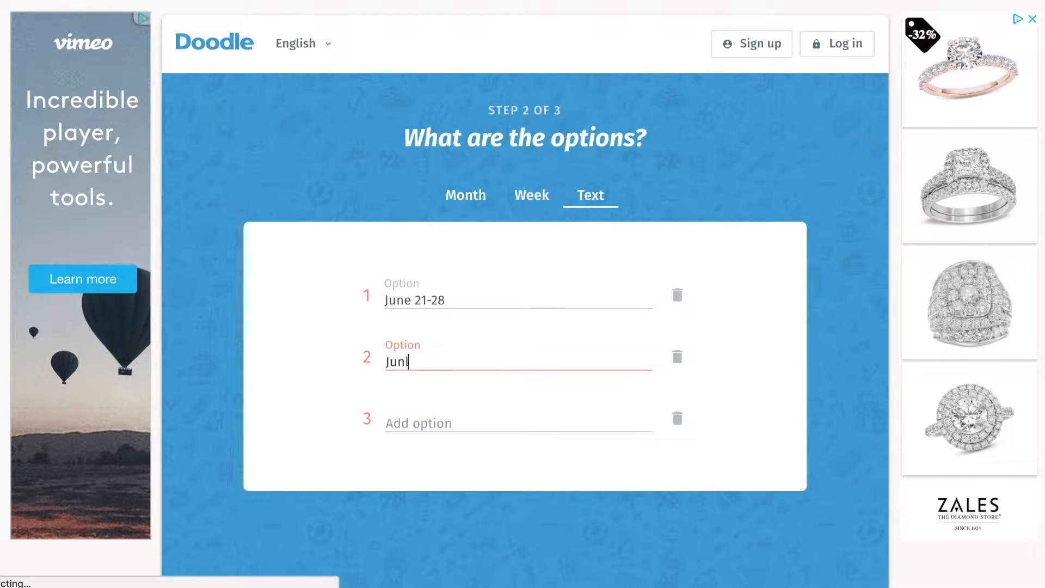
pyautogui.press('BackSpace')
pyautogui.write('ly 14')
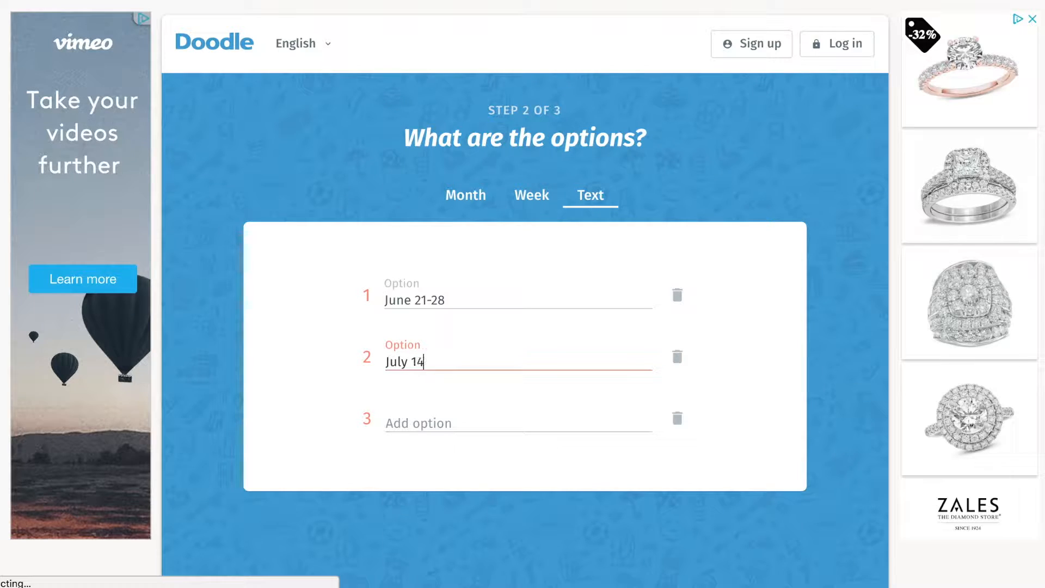
pyautogui.write('-')
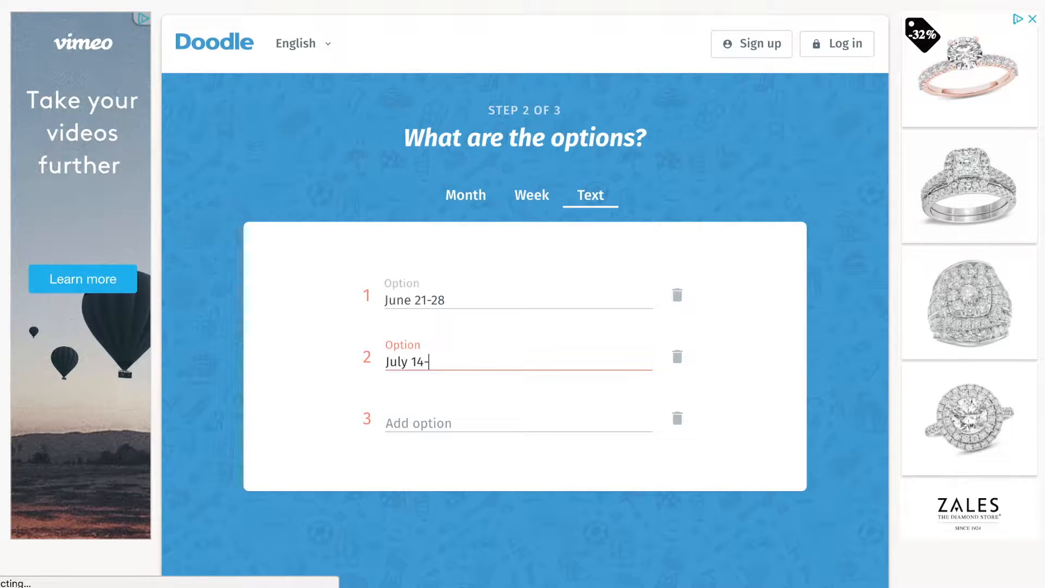
pyautogui.write('21')
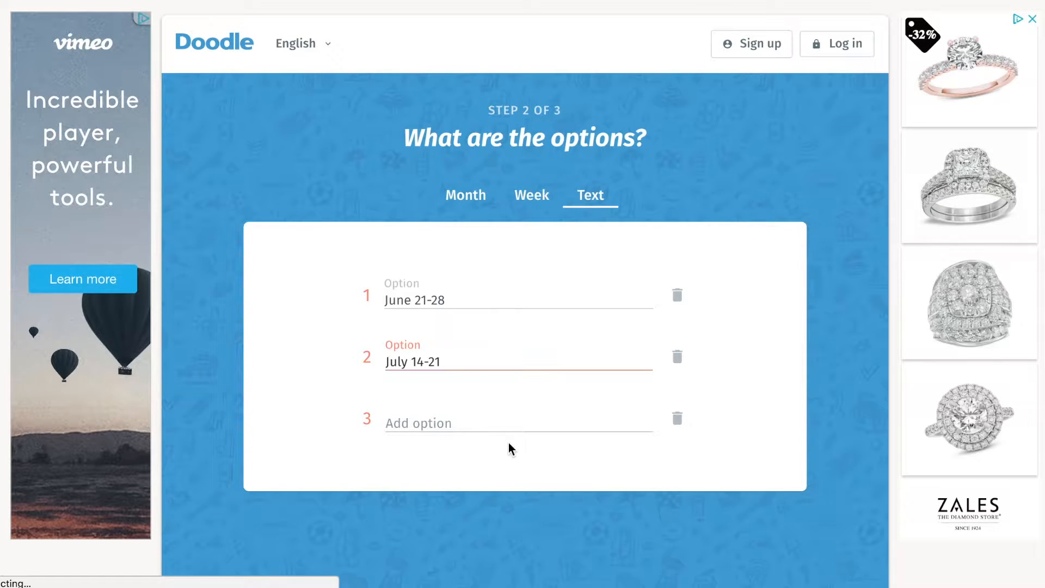
# Clear both text options and abandon the Summer Mission Trip poll without saving, returning to the Doodle homepage.
pyautogui.doubleClick(466, 361)
pyautogui.press('BackSpace')
pyautogui.press('BackSpace')
pyautogui.press('BackSpace')
pyautogui.press('BackSpace')
pyautogui.press('BackSpace')
pyautogui.press('BackSpace')
pyautogui.press('BackSpace')
pyautogui.press('BackSpace')
pyautogui.press('BackSpace')
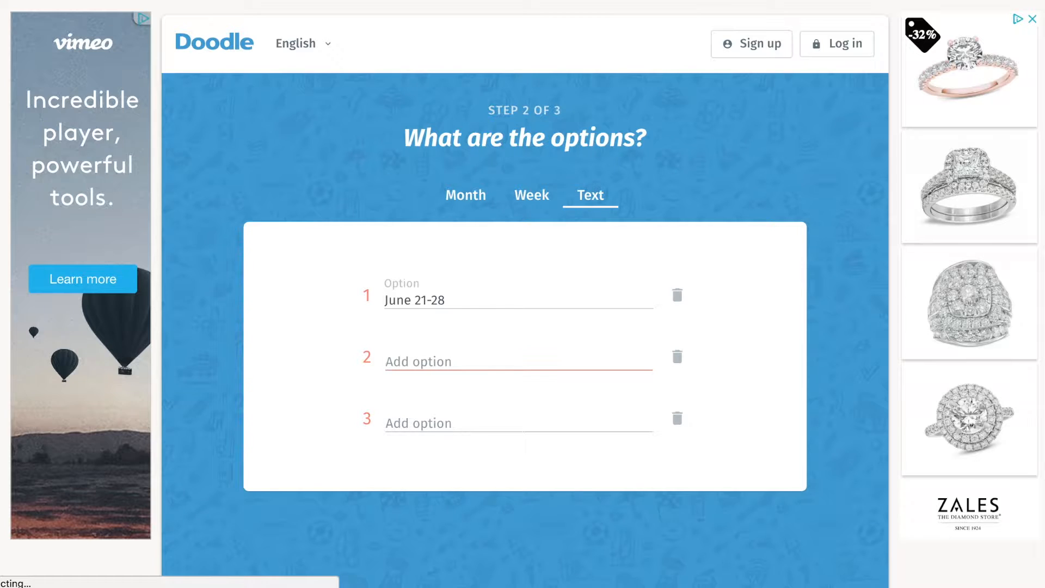
pyautogui.click(440, 296)
pyautogui.hotkey('ctrl', 'a')
pyautogui.press('BackSpace')
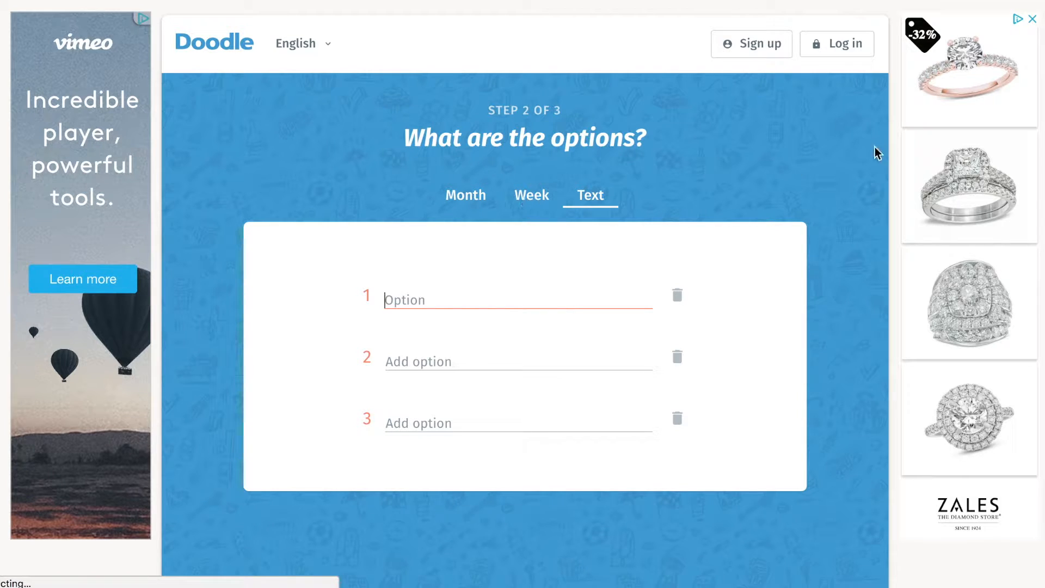
pyautogui.click(216, 49)
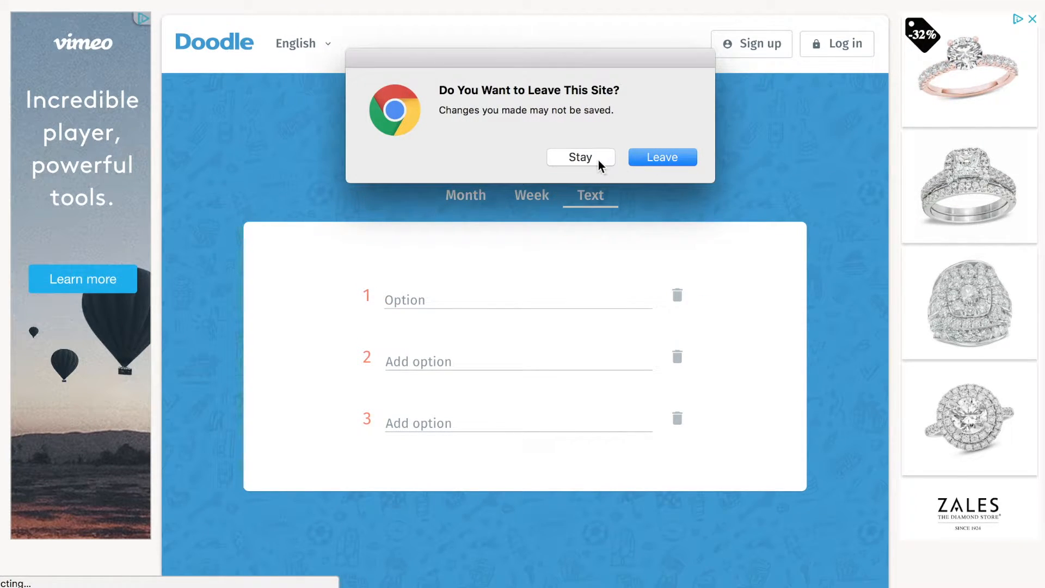
pyautogui.click(688, 161)
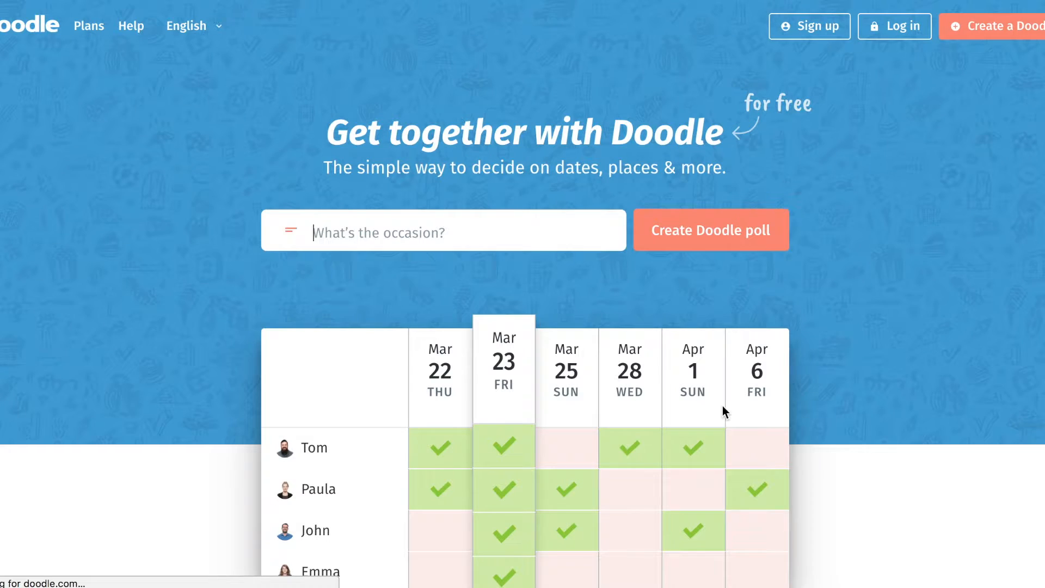
# Examine the homepage sections on calendar integration, personalized dashboard, mobile apps, simple surveys and Doodle Premium, and return to the poll creation area.
pyautogui.scroll(-5, 760, 444)
pyautogui.scroll(-10, 759, 442)
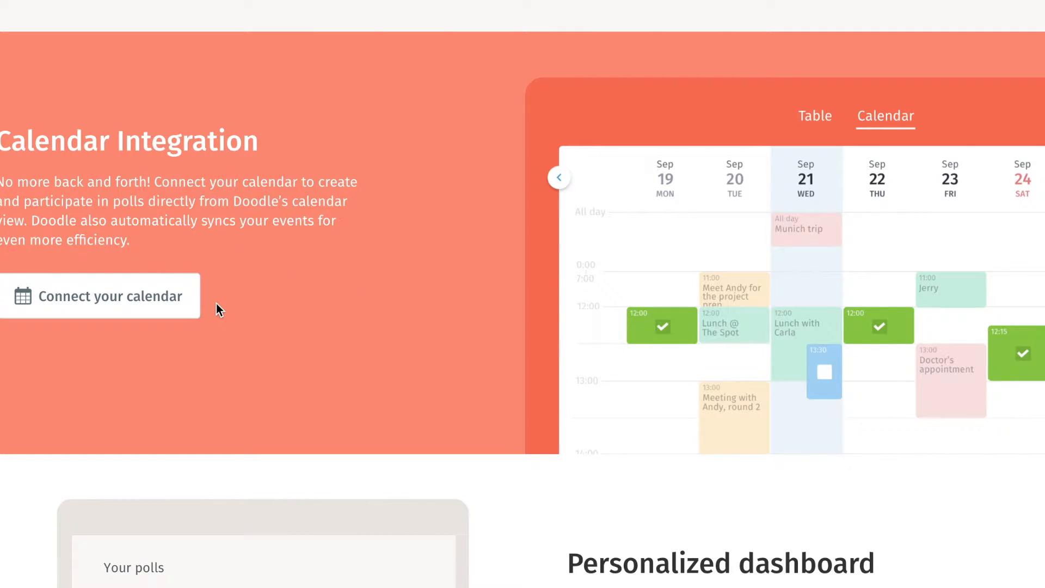
pyautogui.scroll(-1, 411, 305)
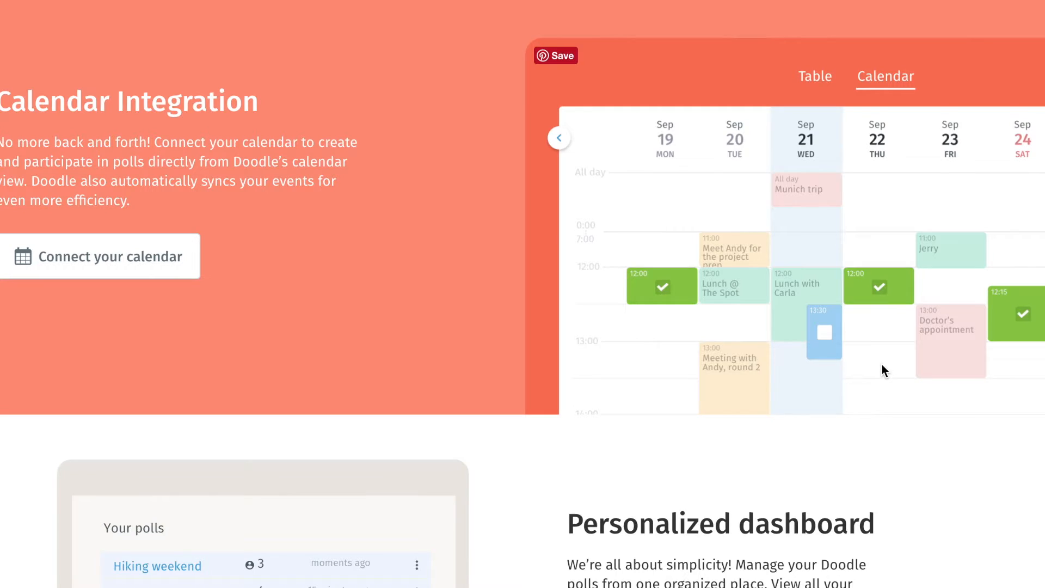
pyautogui.scroll(-5, 882, 364)
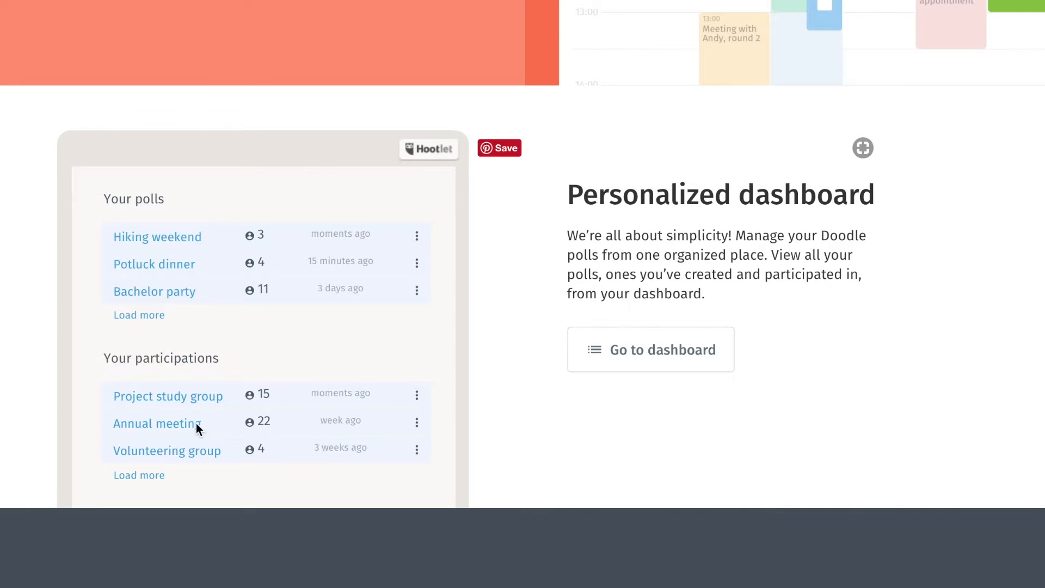
pyautogui.scroll(-5, 855, 303)
pyautogui.scroll(-5, 853, 298)
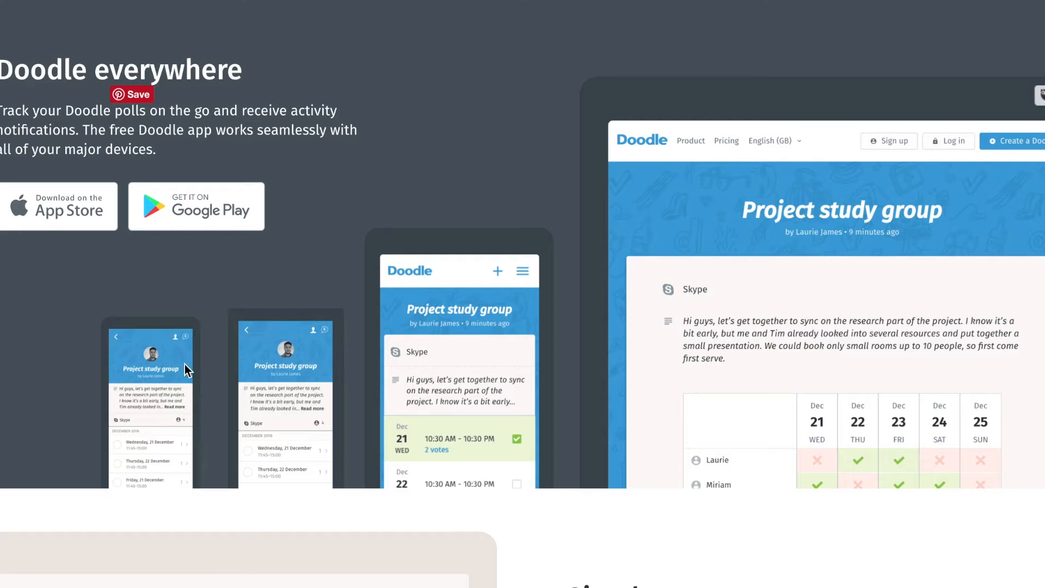
pyautogui.scroll(-3, 806, 253)
pyautogui.scroll(-7, 806, 253)
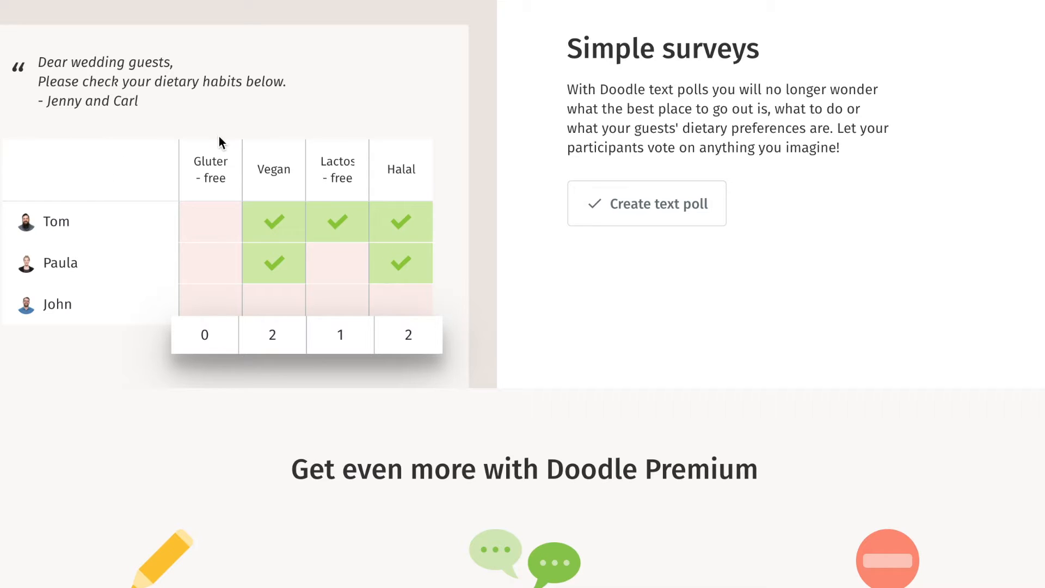
pyautogui.scroll(-5, 431, 169)
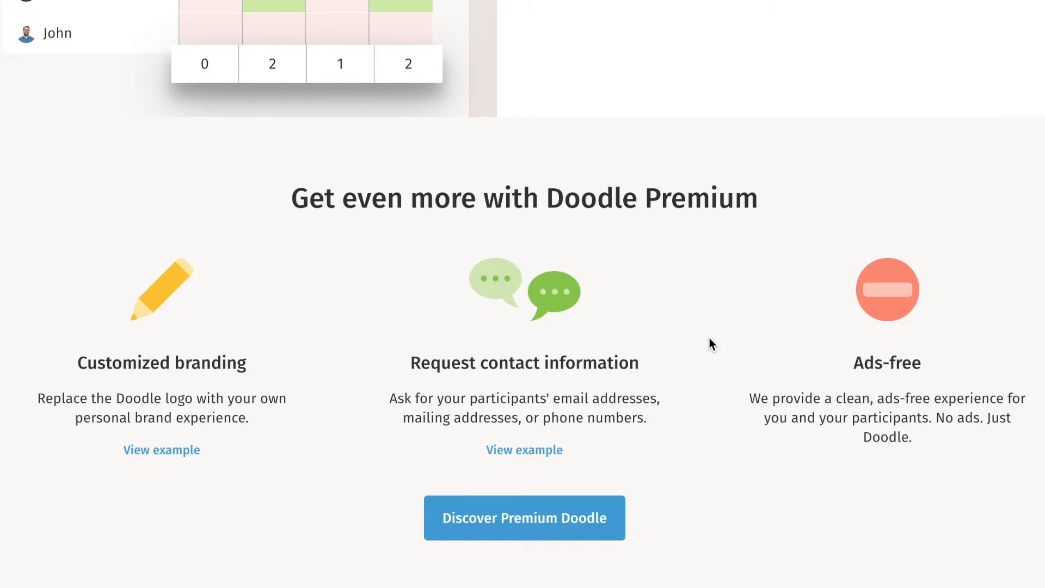
pyautogui.scroll(6, 710, 337)
pyautogui.scroll(20, 710, 338)
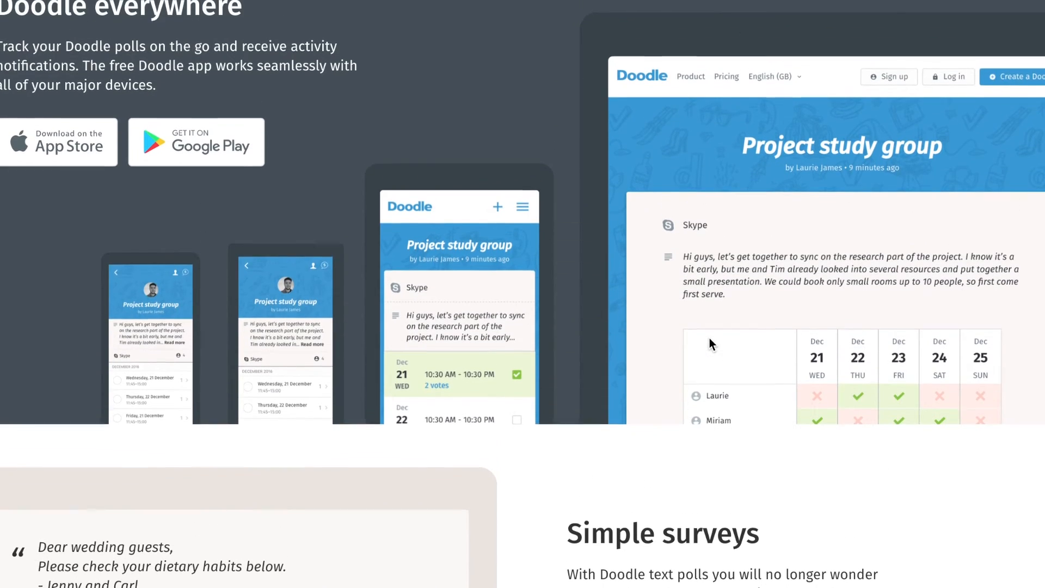
pyautogui.scroll(15, 710, 338)
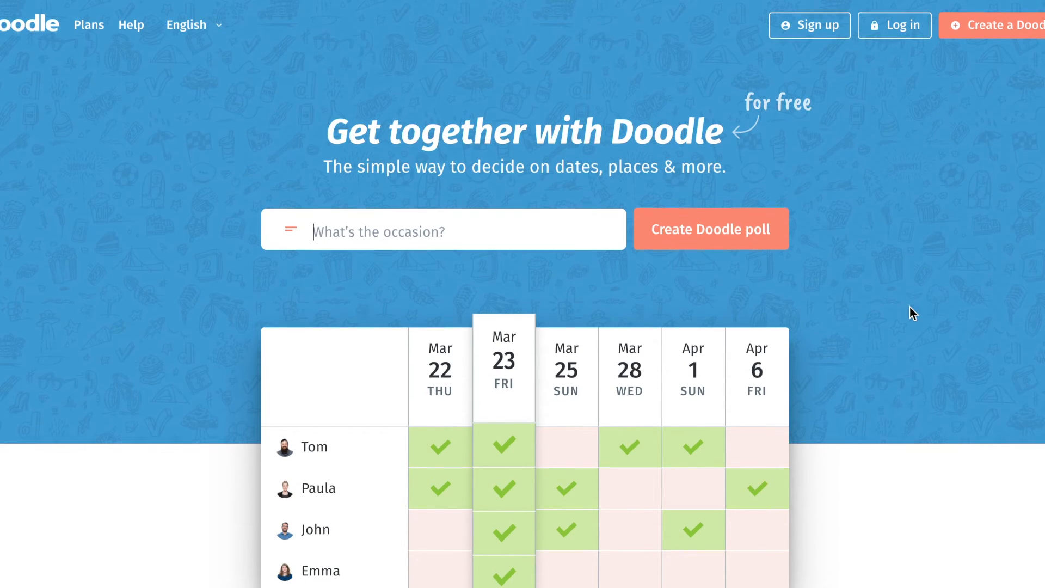
pyautogui.scroll(-2, 910, 308)
pyautogui.scroll(2, 910, 314)
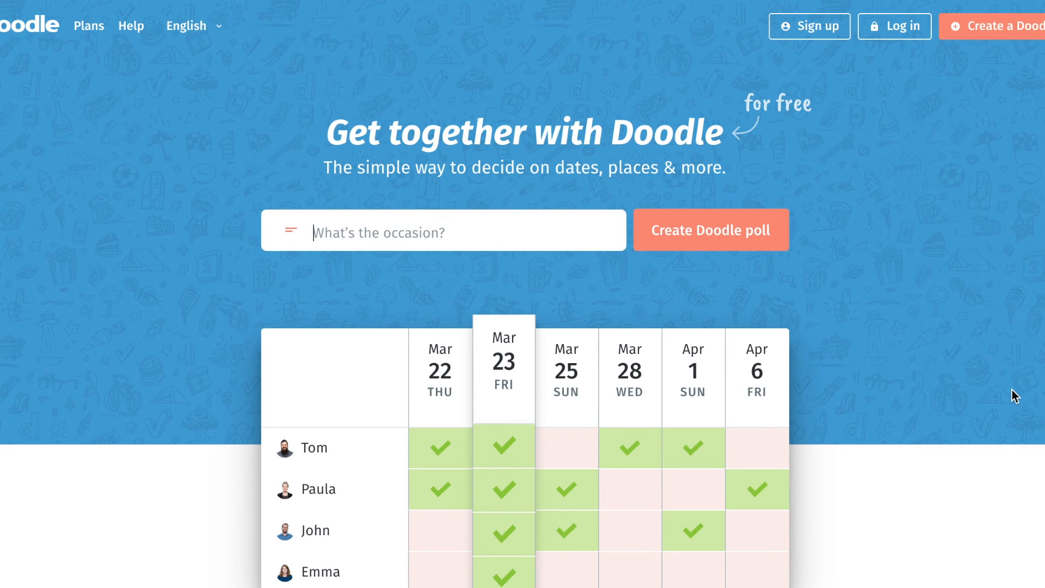
pyautogui.scroll(-2, 1012, 389)
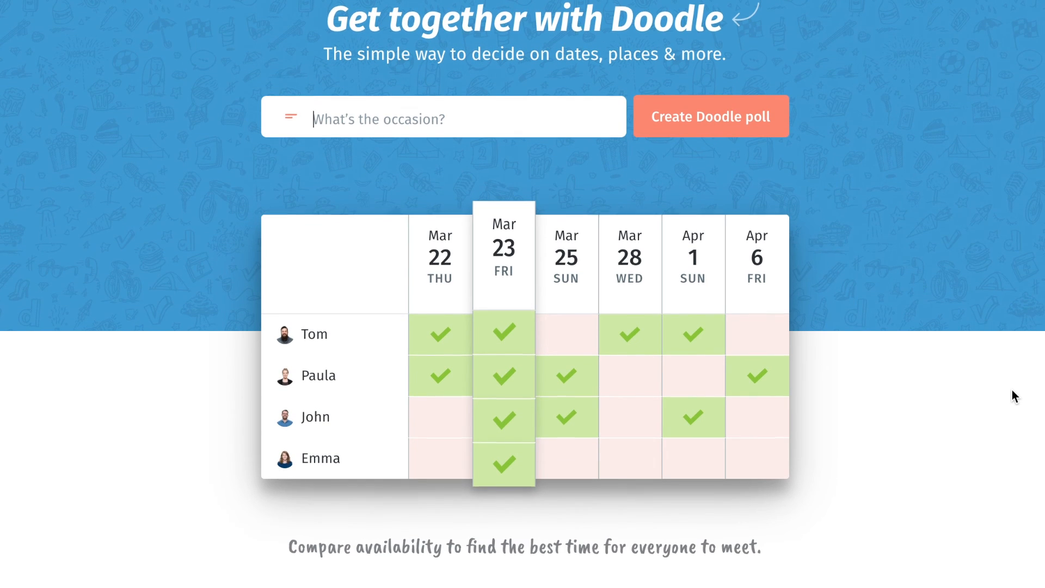
pyautogui.scroll(-1, 1012, 390)
pyautogui.scroll(2, 1012, 390)
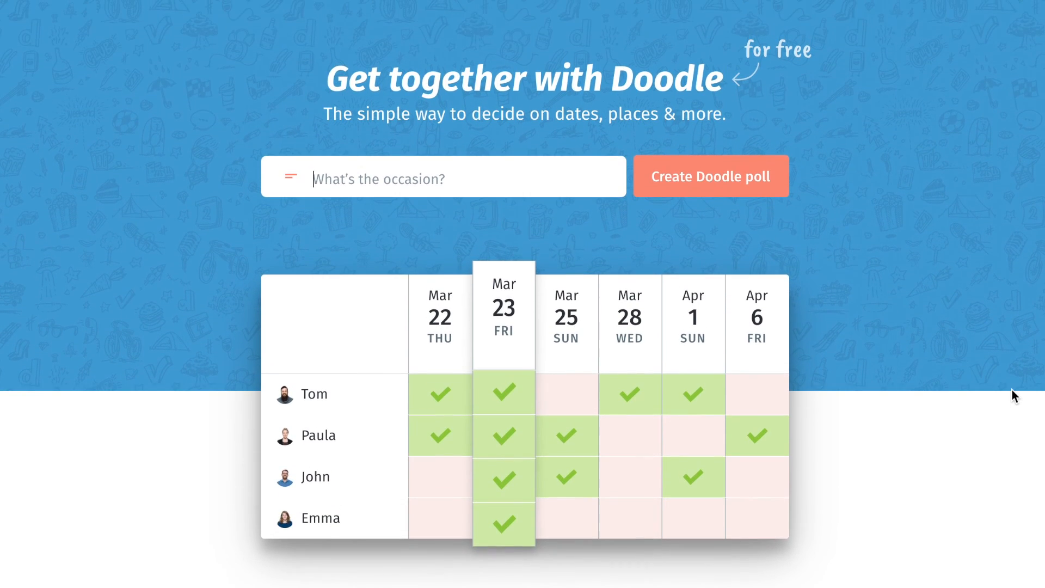